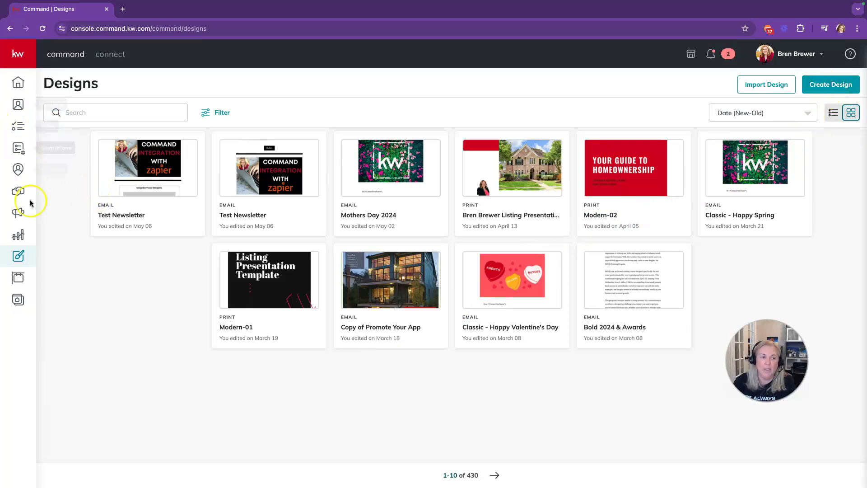
Create a new Email design, skipping the template library to open a blank Untitled Email
left_click(807, 85)
left_click(340, 253)
left_click(524, 325)
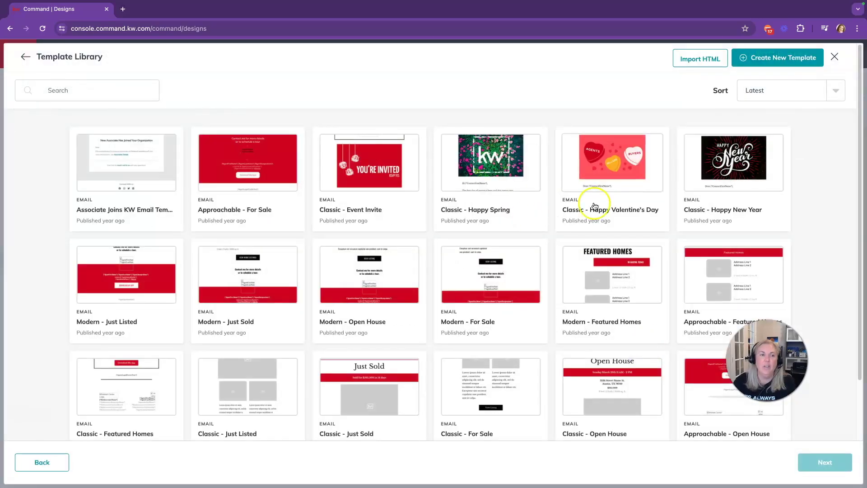
left_click(776, 61)
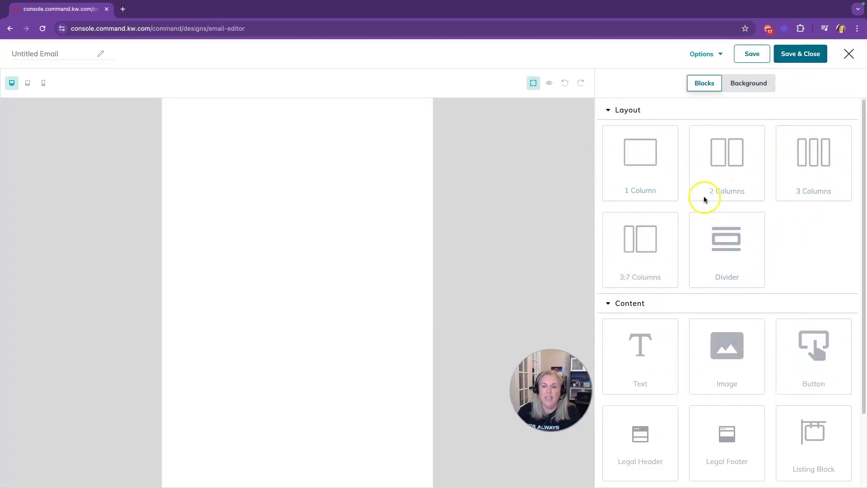
scroll(674, 287, "down", 2)
scroll(681, 332, "up", 2)
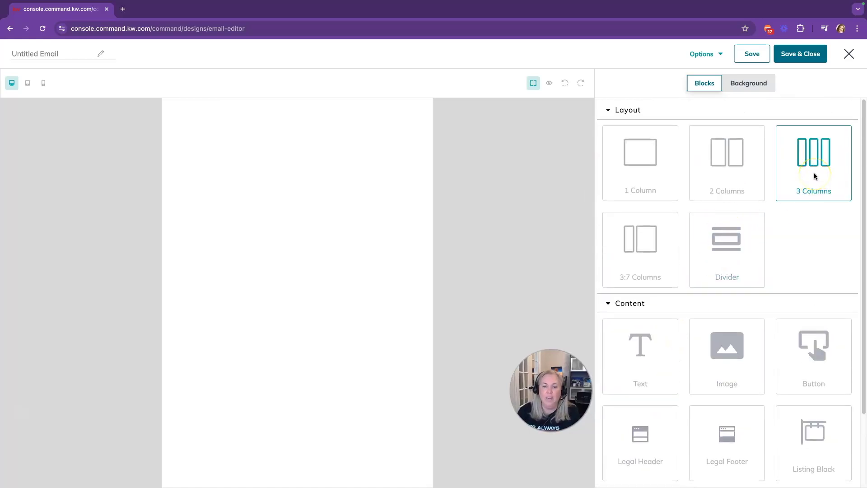
Stack a 3-column row, two 2-column rows and a closing 3-column row, separated by dividers
left_click_drag(816, 176, 298, 180)
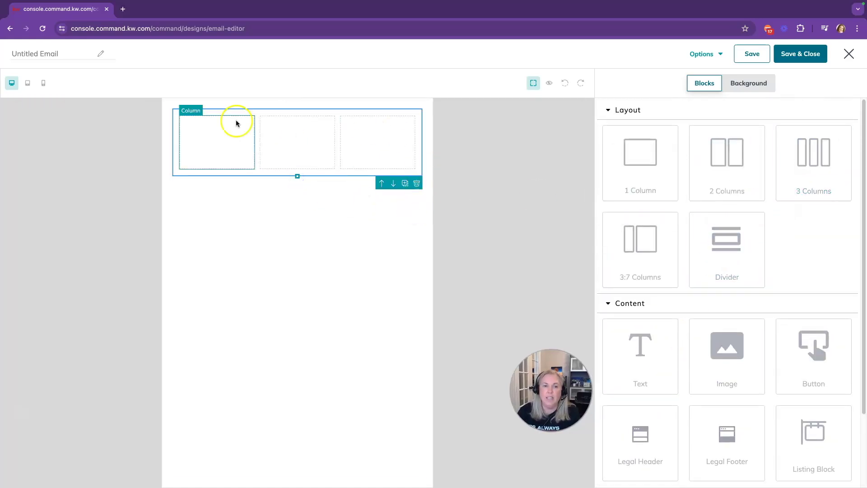
left_click_drag(726, 250, 297, 244)
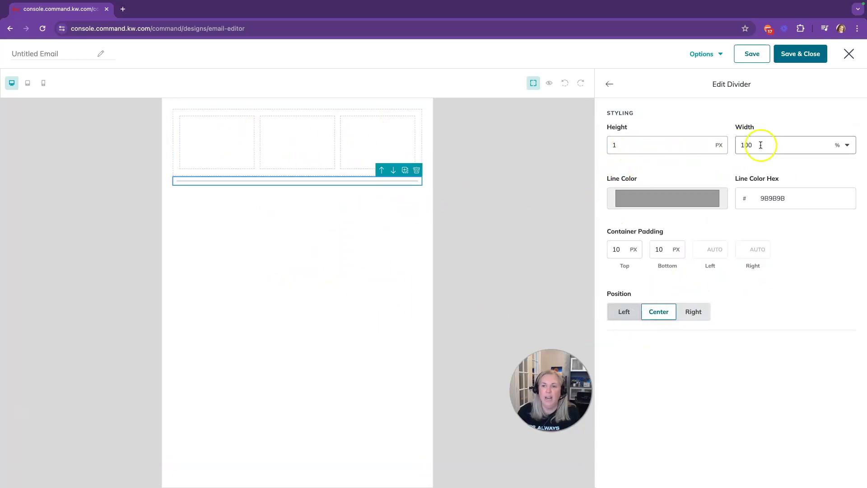
left_click(610, 87)
left_click_drag(718, 178, 285, 266)
left_click_drag(720, 265, 361, 344)
left_click(610, 84)
left_click_drag(743, 166, 332, 328)
left_click_drag(728, 243, 338, 386)
left_click(609, 84)
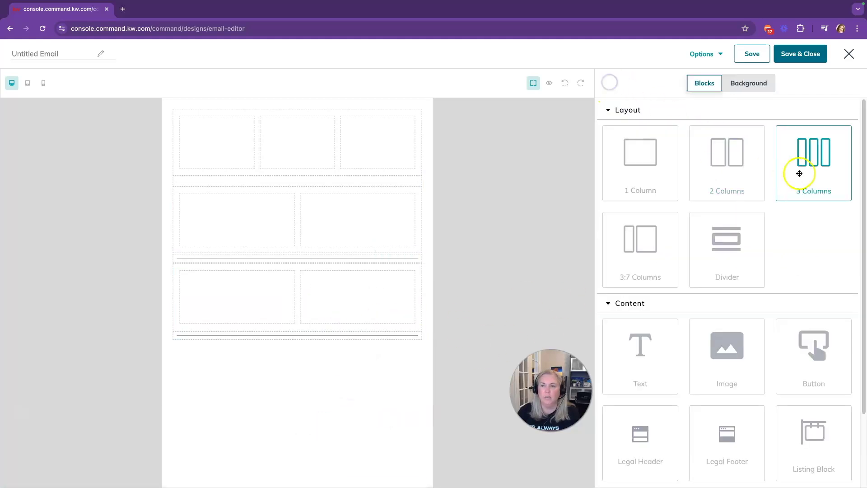
left_click_drag(799, 171, 299, 375)
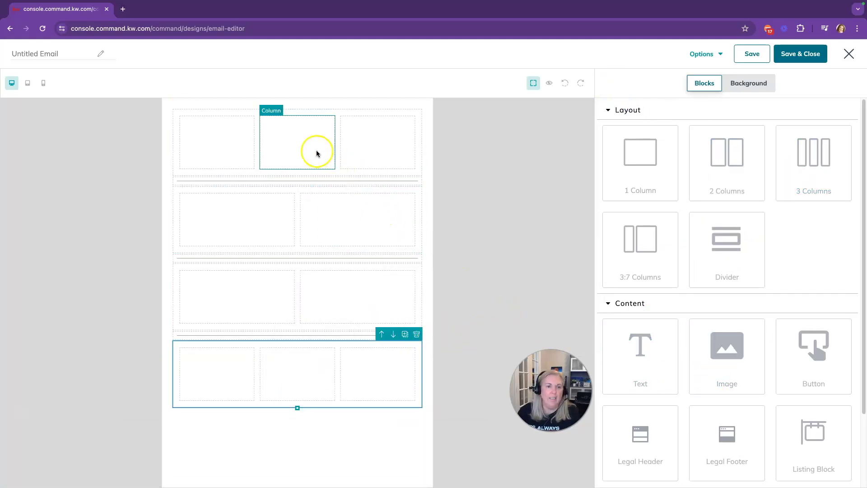
Delete the top row's two right columns so it becomes one full-width column
left_click(372, 132)
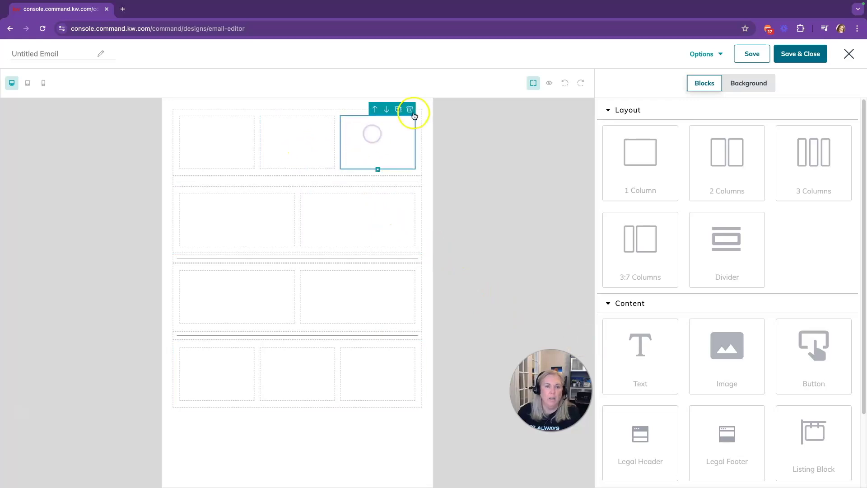
left_click(410, 108)
left_click(378, 131)
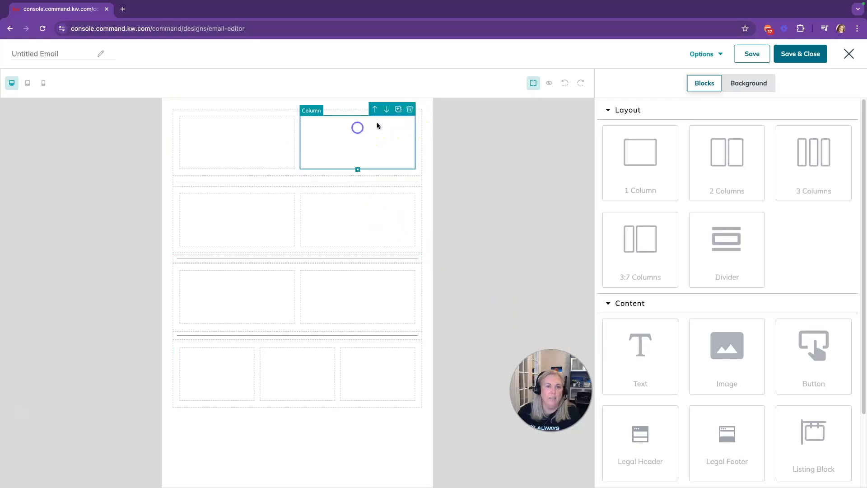
left_click(411, 109)
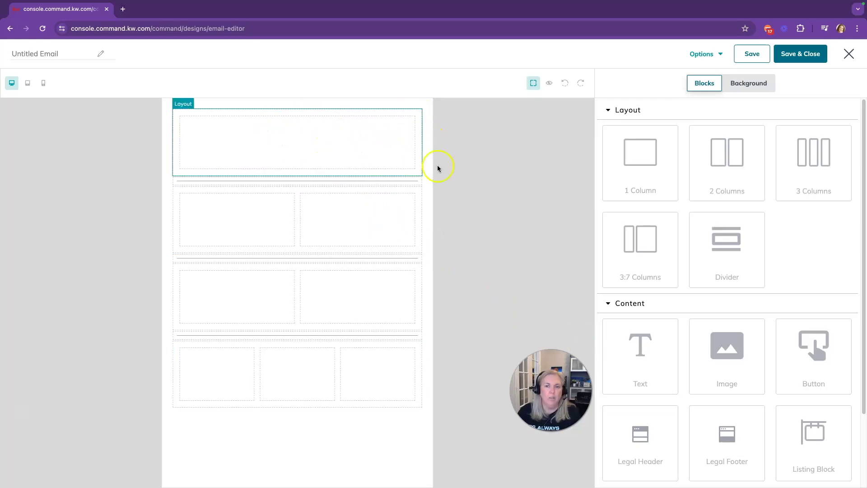
Put an Image block in the top row holding the KW Professionals logo image
left_click_drag(641, 158, 368, 110)
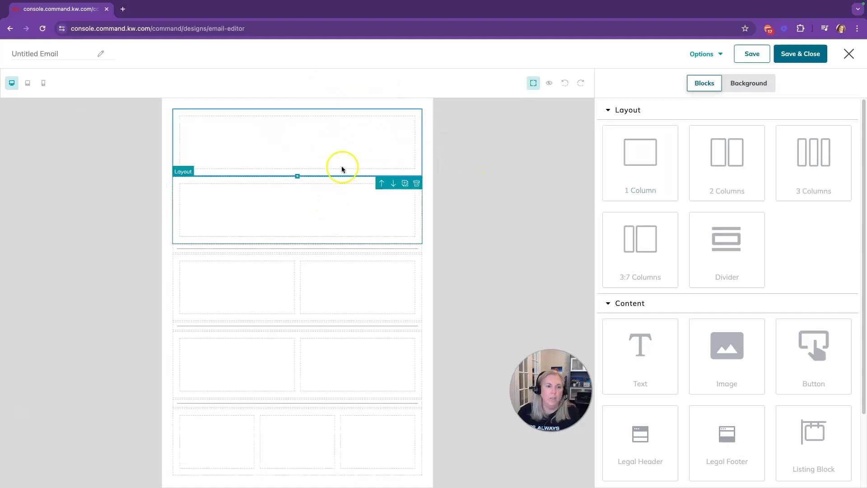
key("Delete")
scroll(654, 315, "down", 2)
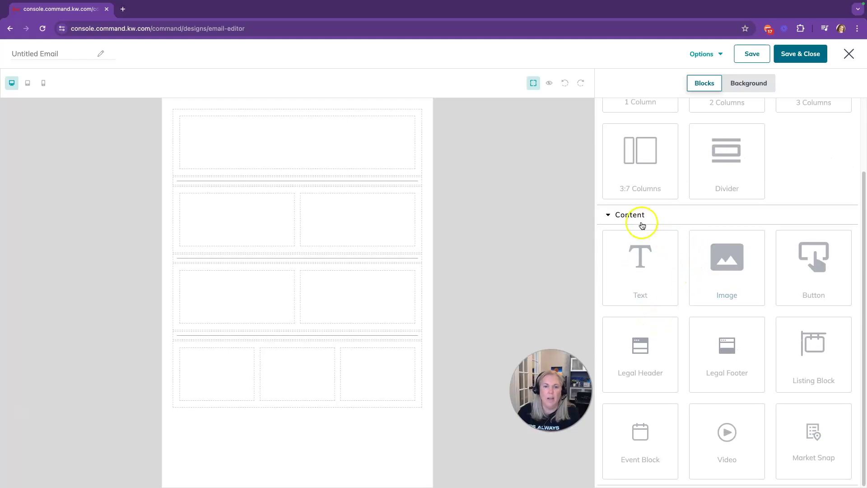
left_click_drag(727, 262, 299, 166)
left_click(333, 156)
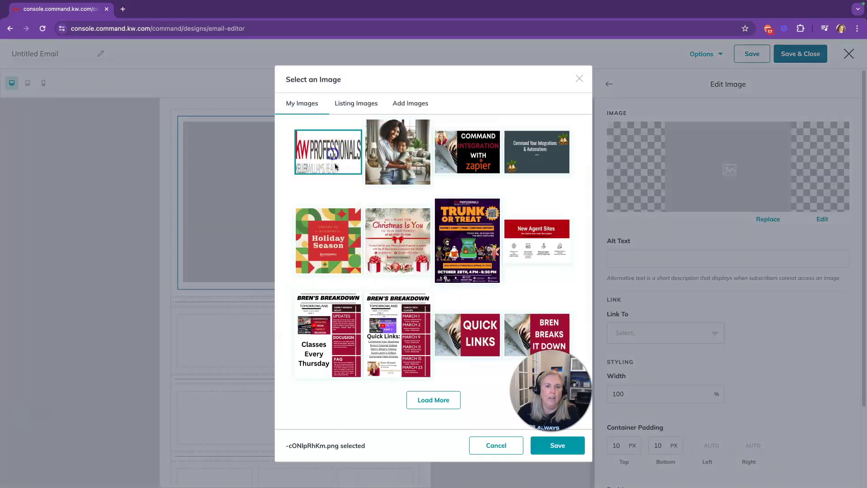
left_click(557, 445)
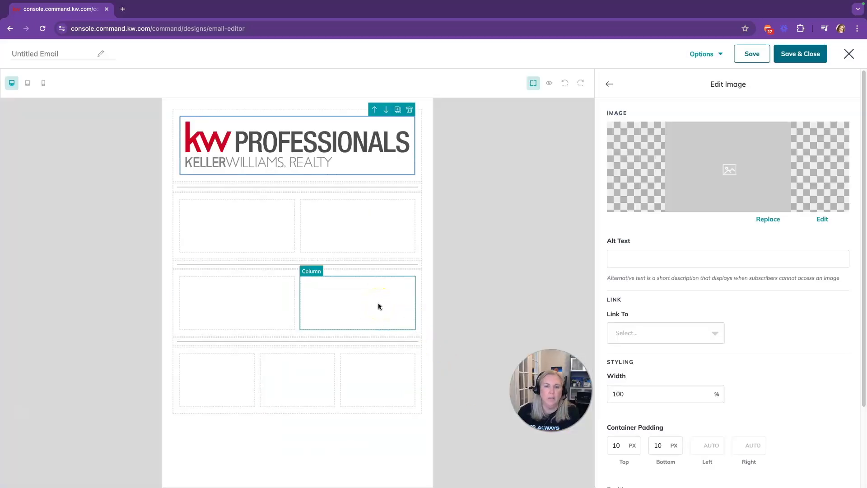
left_click(609, 86)
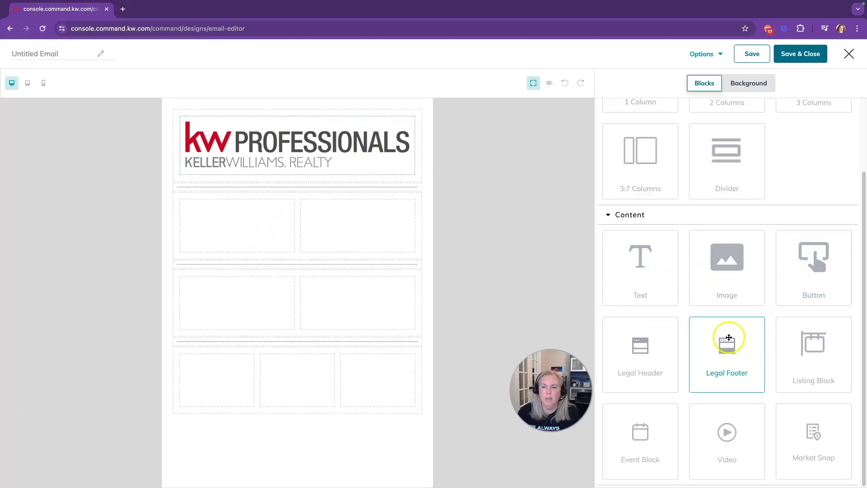
Add a Legal Footer at the bottom, and a Video block beside a Text block under the logo
left_click_drag(706, 366, 322, 465)
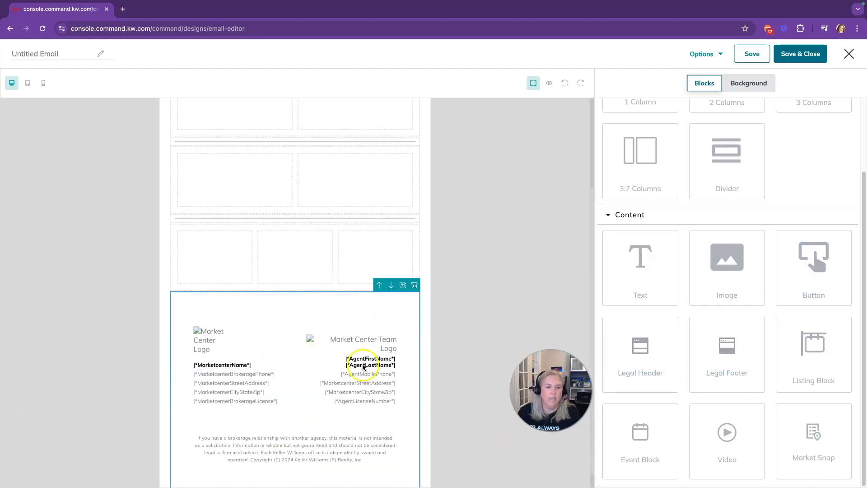
scroll(363, 368, "up", 3)
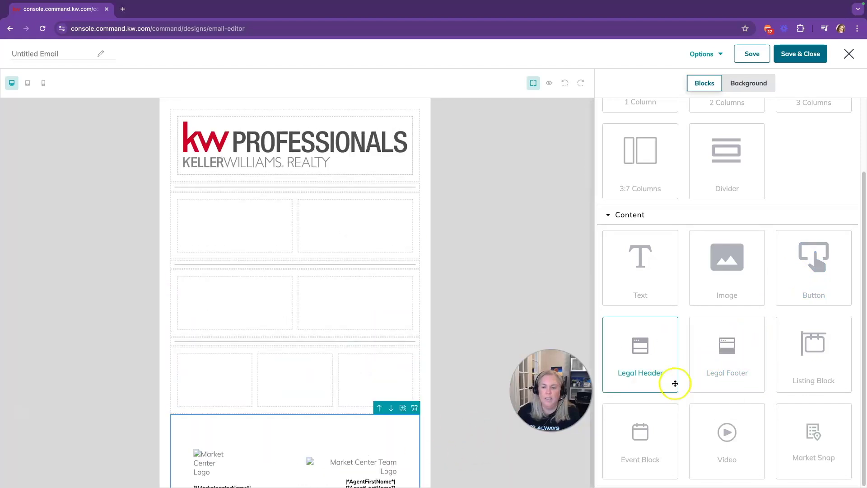
left_click_drag(713, 418, 234, 242)
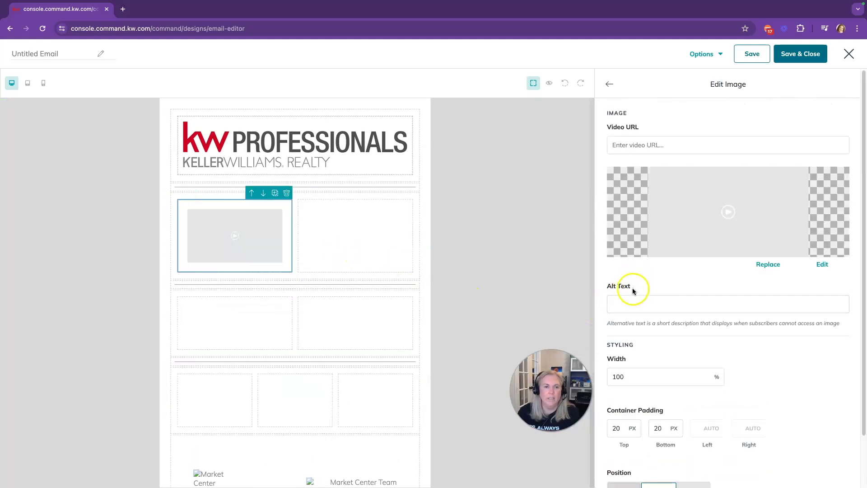
key("Escape")
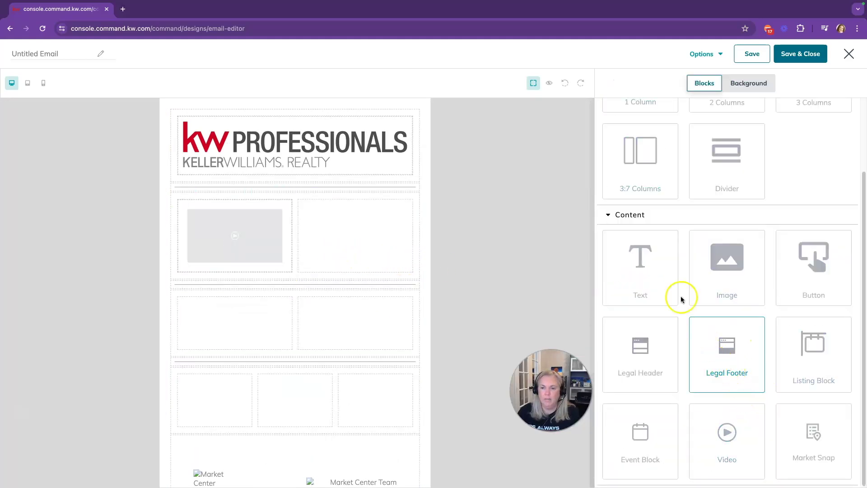
left_click_drag(669, 283, 390, 249)
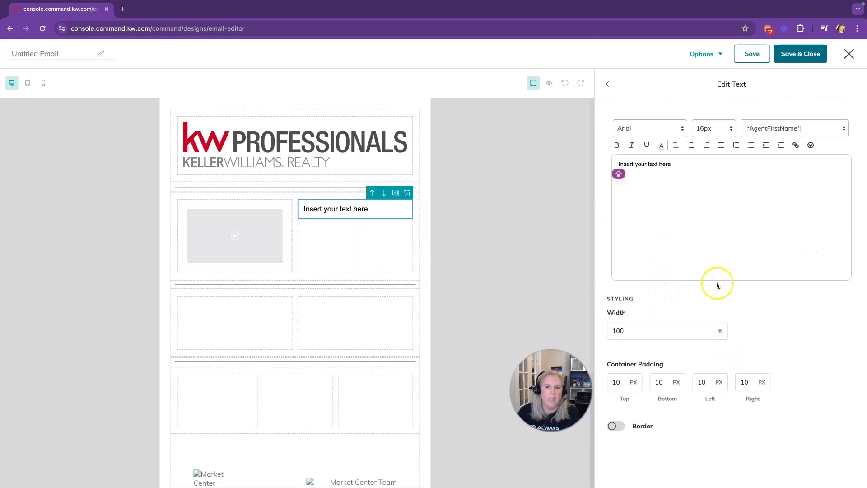
left_click(611, 84)
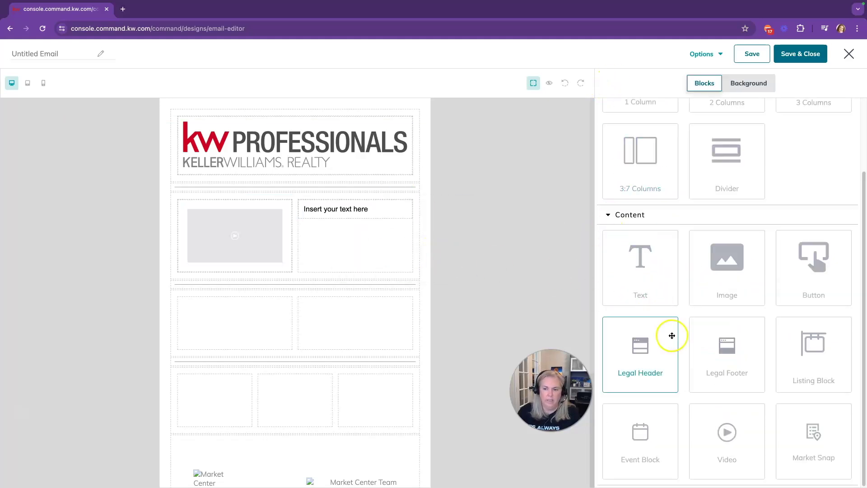
Try a Market Snap block and remove it, then add a one-column row above the footer
left_click_drag(808, 434, 264, 333)
scroll(366, 305, "down", 5)
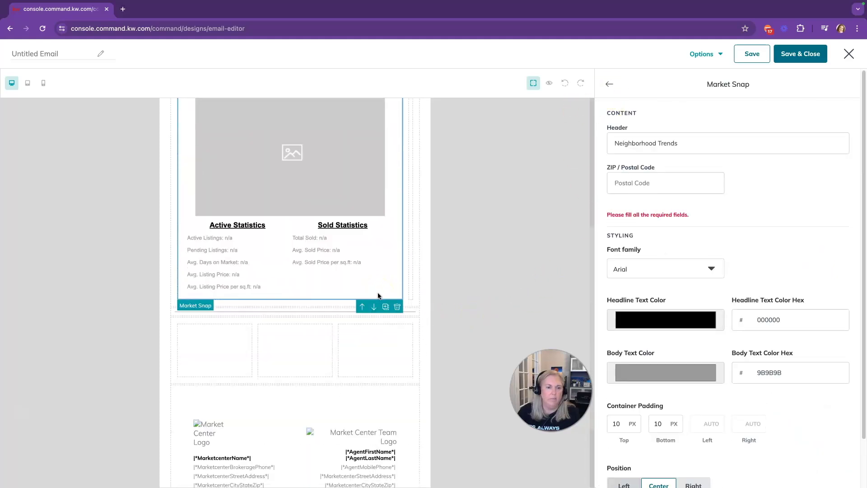
scroll(377, 294, "up", 4)
left_click(396, 227)
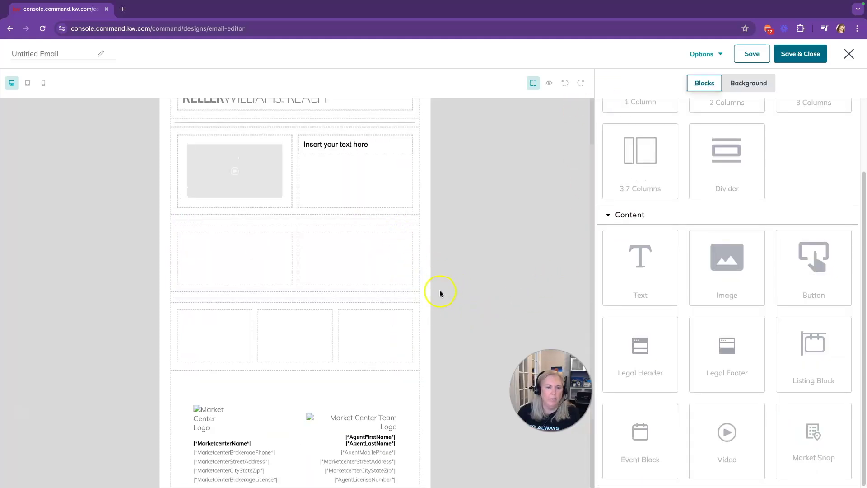
scroll(389, 314, "down", 1)
scroll(645, 219, "up", 2)
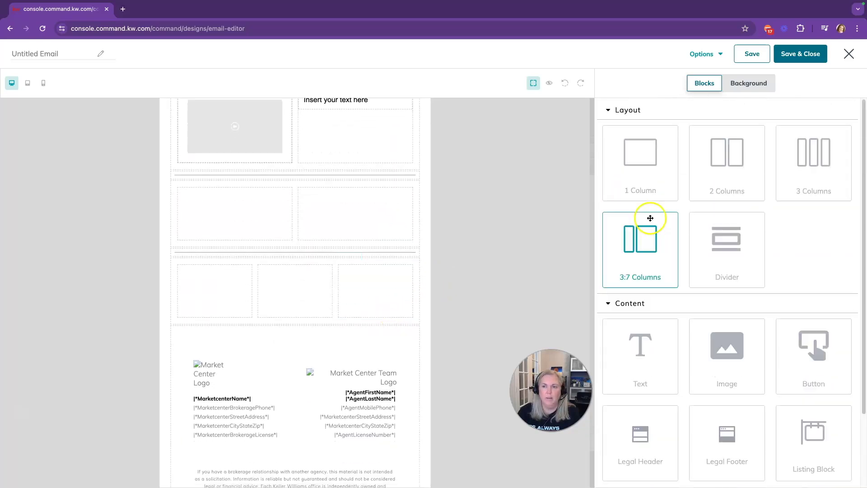
left_click_drag(672, 197, 308, 325)
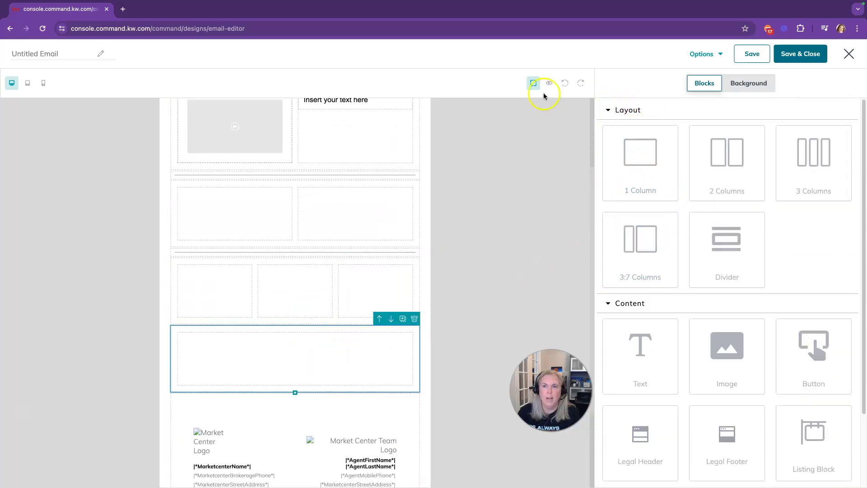
Set the email body's background colour to the pale off-white hex f9f5f5
left_click(740, 91)
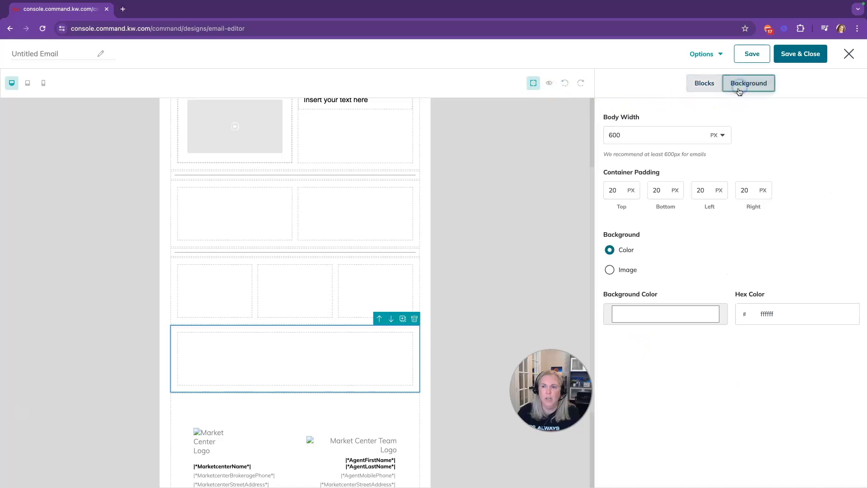
left_click(609, 272)
left_click(609, 252)
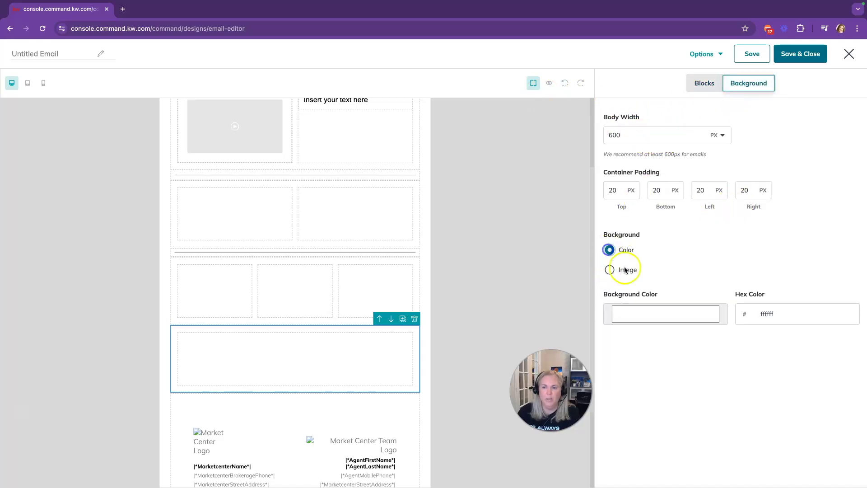
left_click(671, 311)
left_click_drag(701, 333, 707, 326)
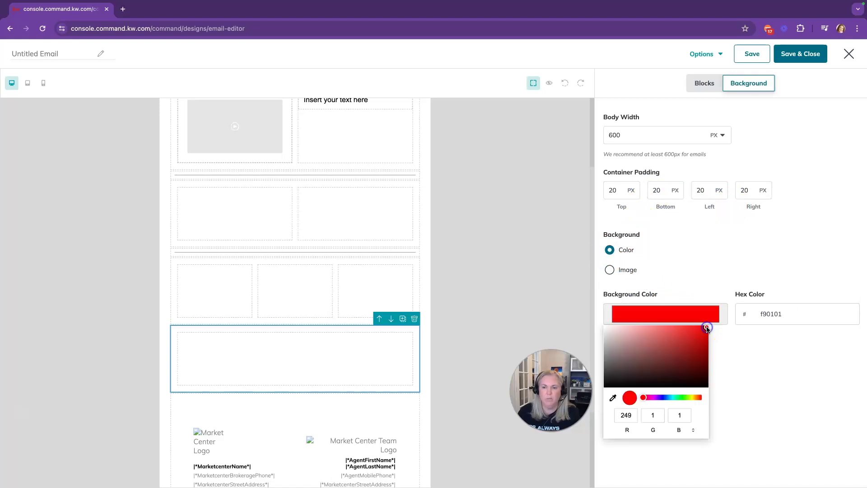
left_click(605, 327)
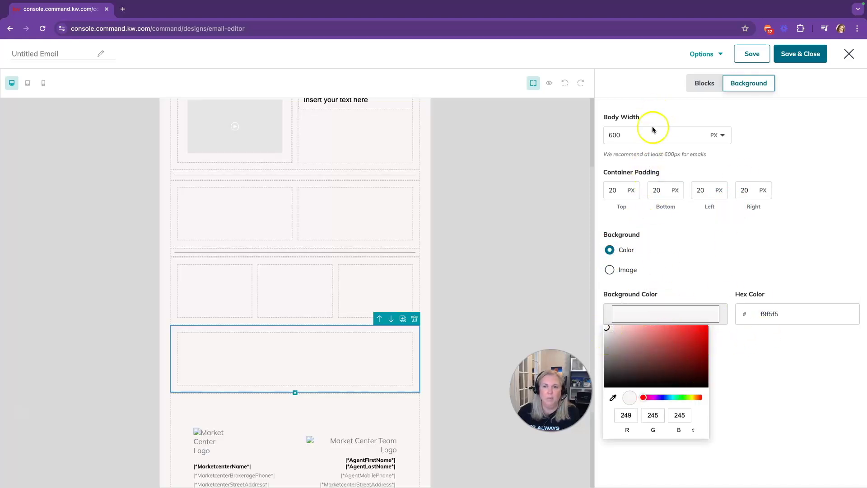
left_click(704, 83)
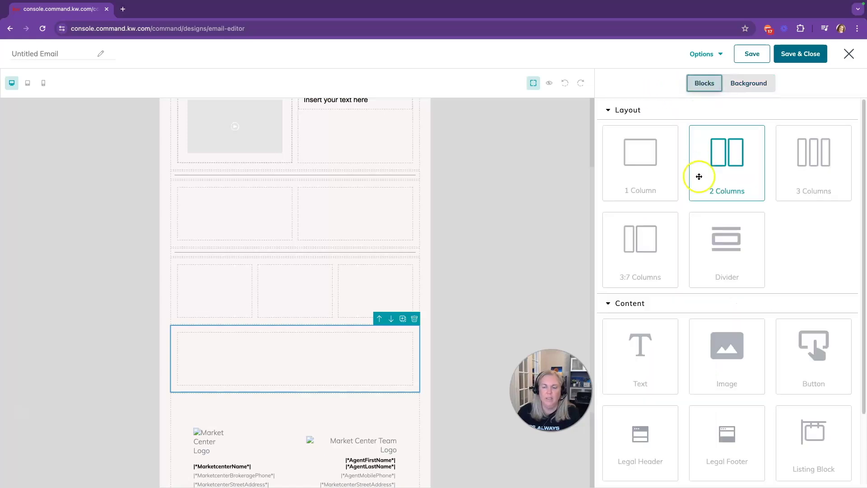
Remove the second two-column row's right column and place a Listing Block in the now full-width row
left_click(604, 110)
scroll(309, 222, "up", 2)
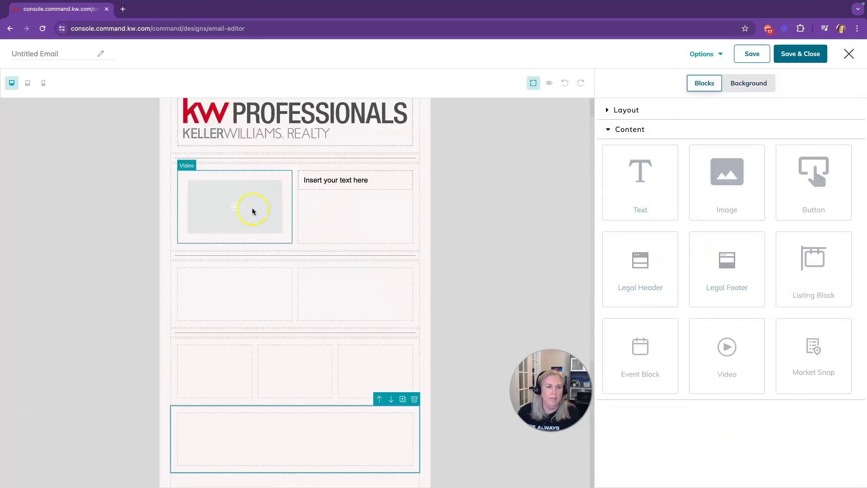
left_click_drag(808, 271, 242, 277)
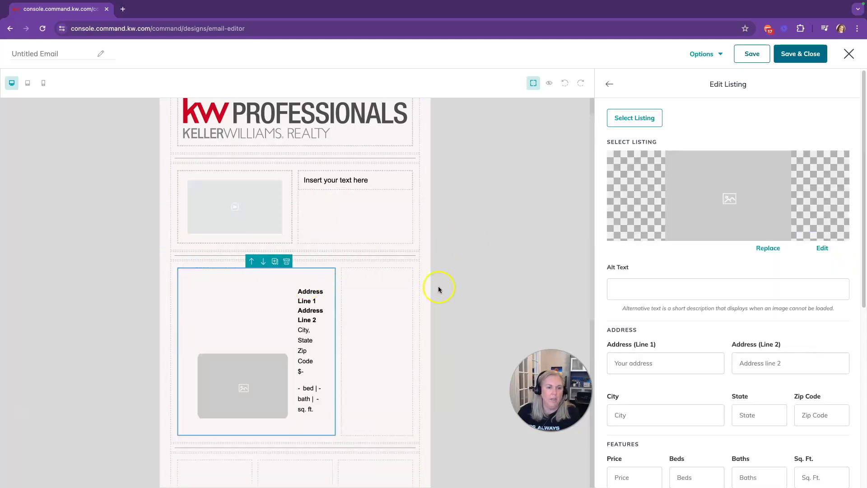
left_click(286, 262)
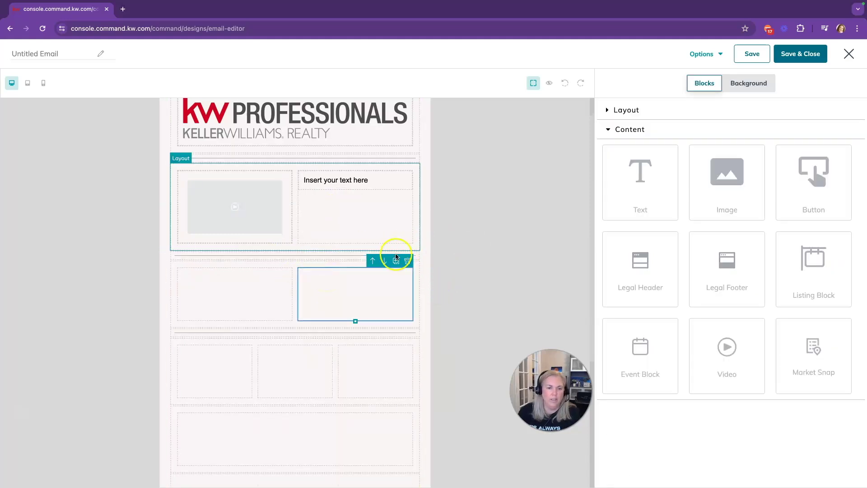
left_click(408, 260)
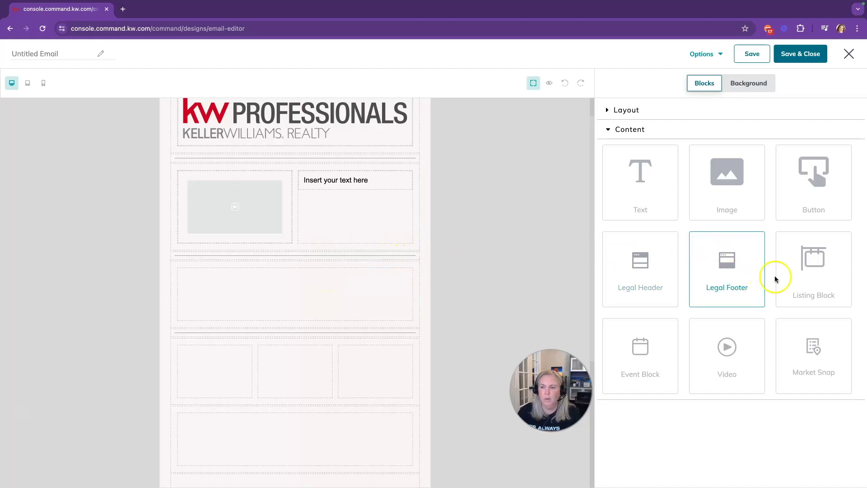
left_click_drag(780, 276, 353, 305)
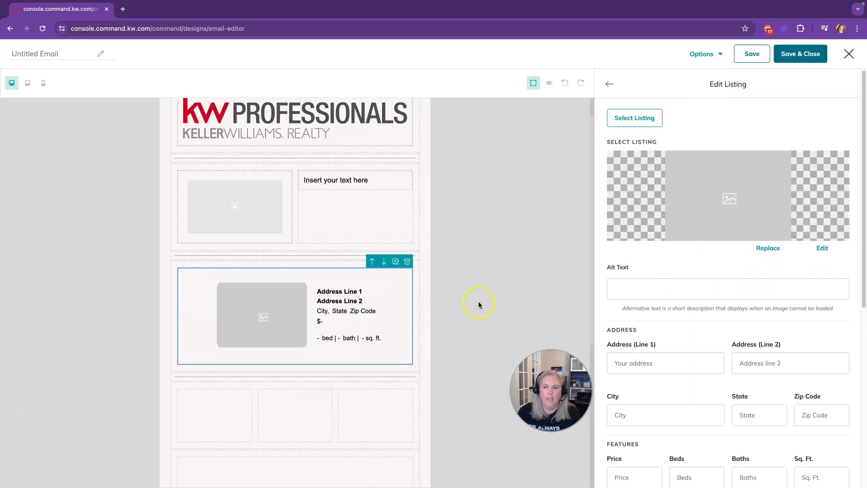
Look up the sold home by entering its street address in Address Line 1 and picking the suggestion
scroll(478, 302, "down", 2)
left_click(665, 295)
type("16518")
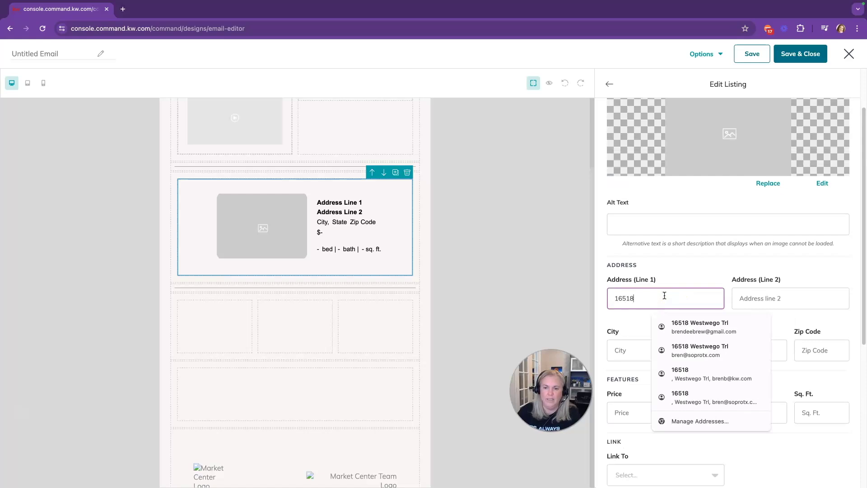
left_click(656, 353)
left_click(638, 342)
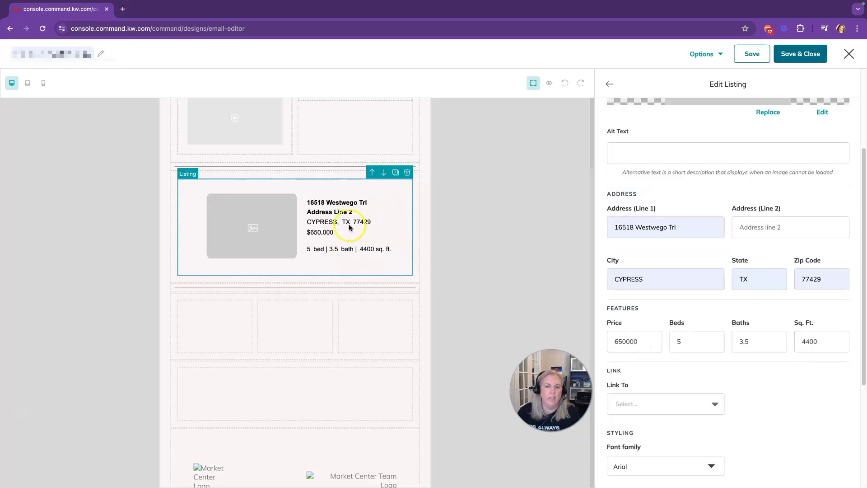
scroll(720, 285, "up", 3)
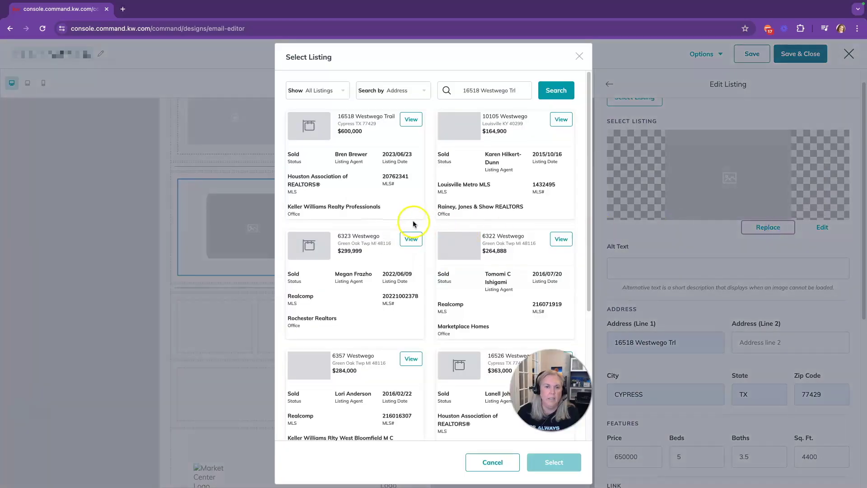
Import the Cypress, TX listing ($600,000, 5 bed, 4 bath, 4451 sq. ft.) with its house photo
left_click(410, 121)
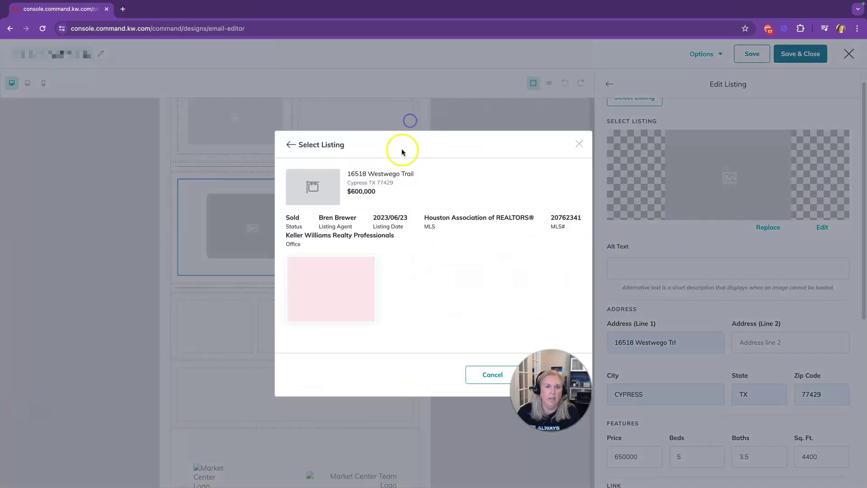
left_click(353, 278)
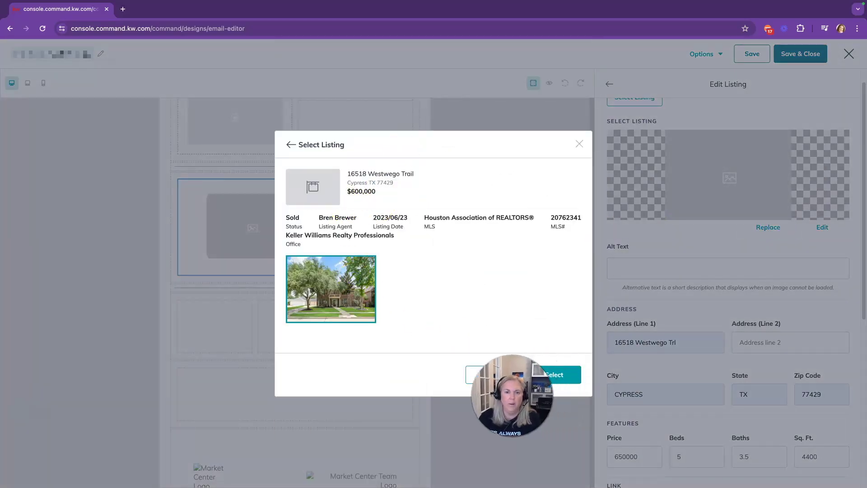
left_click(555, 374)
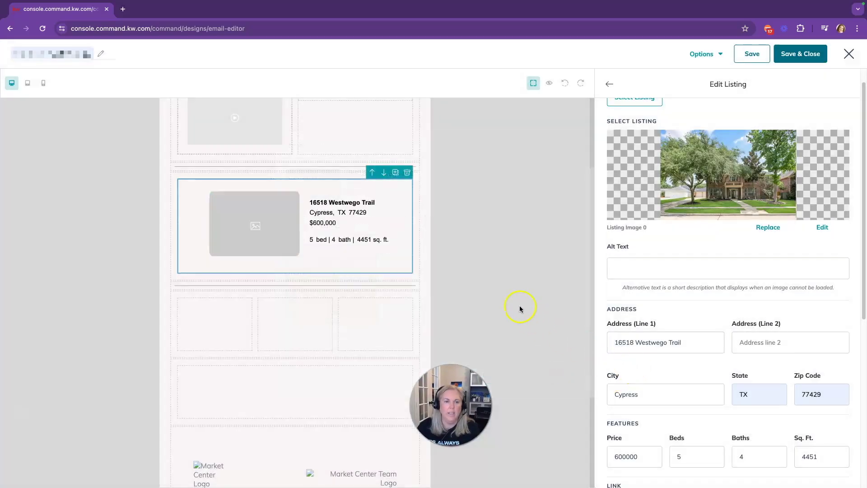
scroll(615, 207, "up", 1)
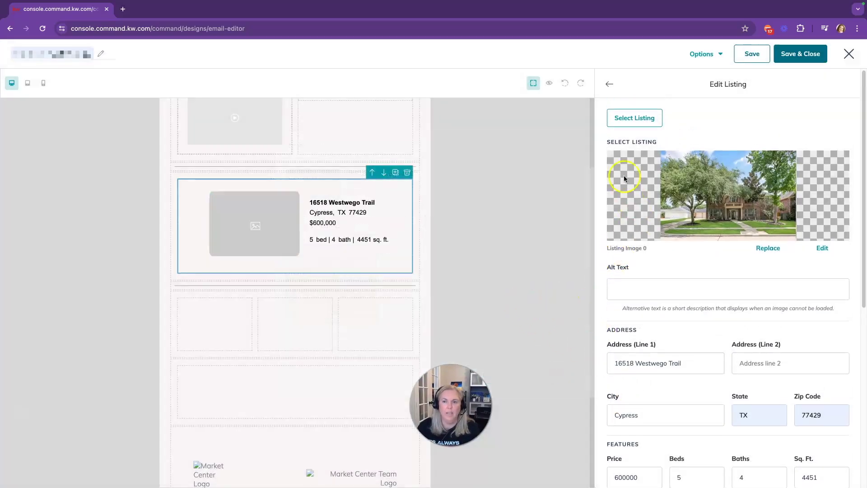
left_click(609, 86)
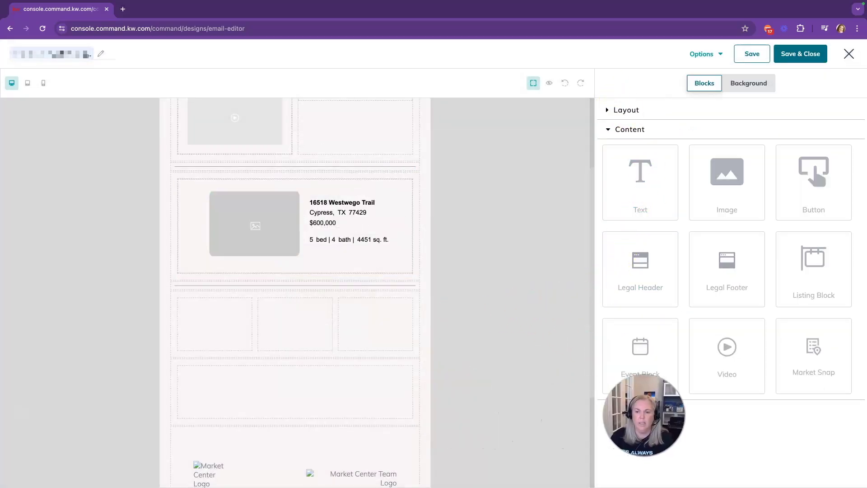
scroll(300, 290, "up", 3)
scroll(323, 295, "down", 1)
Replace the video block's thumbnail with the Command Integration with Zapier image
left_click(184, 240)
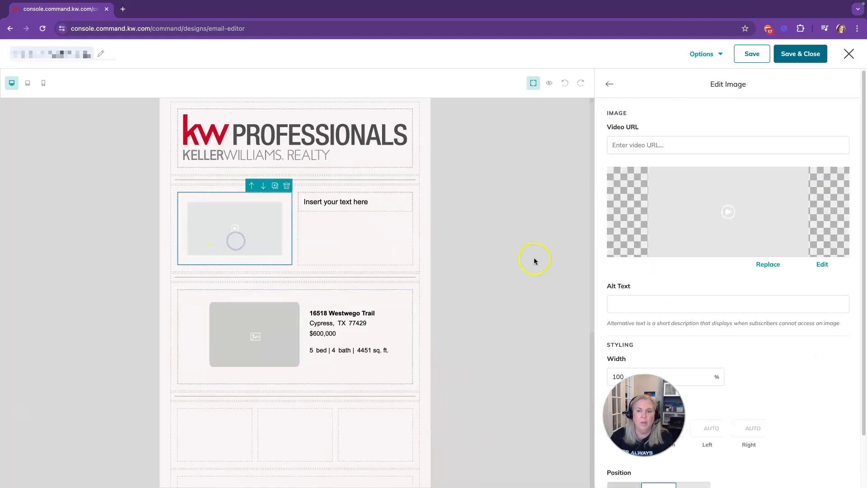
left_click(775, 266)
left_click(486, 167)
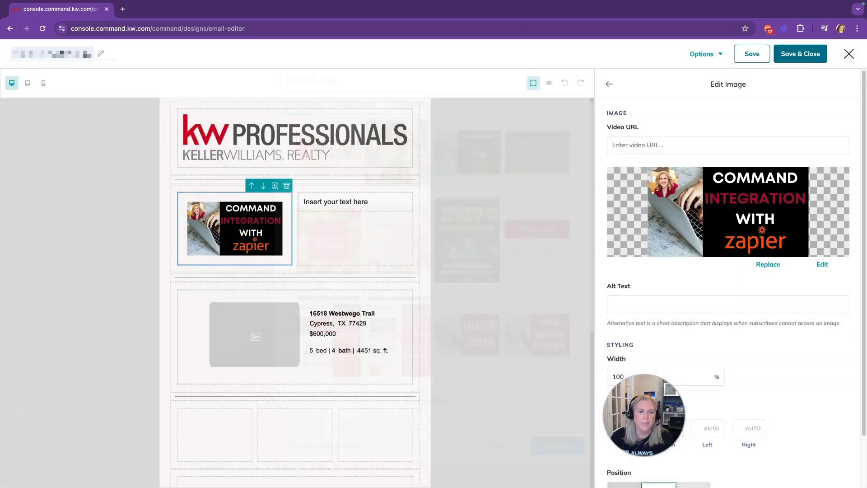
Replace the text block's placeholder with 'LEARN HOW TO INTEGRATE COMMAND WITH ZAPIER. CLICK <__-- TO LEARN NOW' on three lines
left_click(341, 204)
left_click_drag(682, 164, 616, 159)
type("LEARN HOW TO INTEGRATE COMMAND WITH ZAPIER. CLICK <__-- TO LEARN NOW")
left_click(762, 163)
key("Return")
key("Return")
left_click(637, 212)
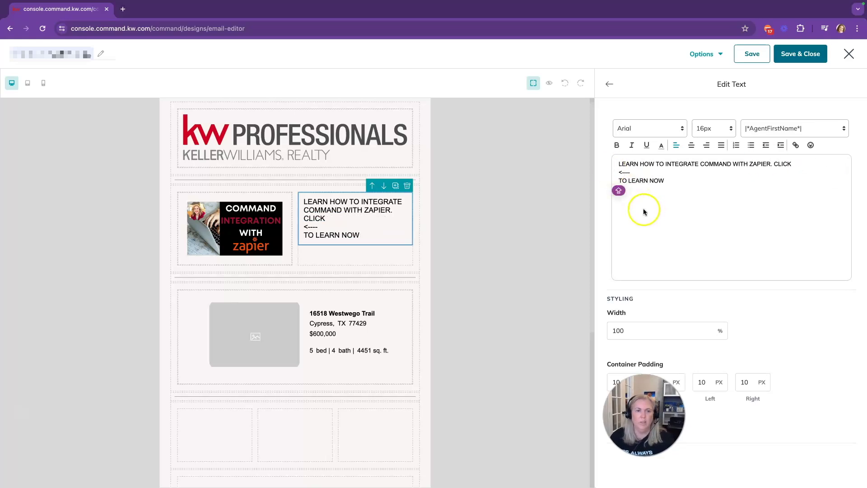
Centre-align each of the caption's three lines
left_click(617, 165)
left_click_drag(617, 165, 719, 170)
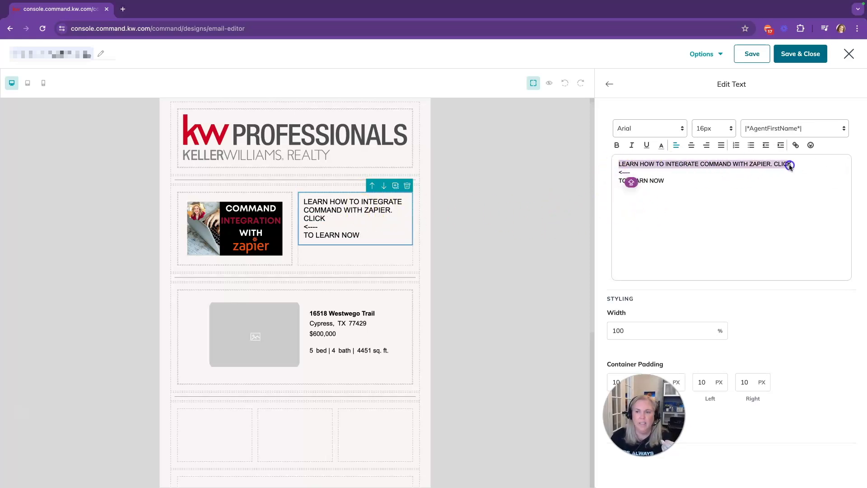
left_click(691, 145)
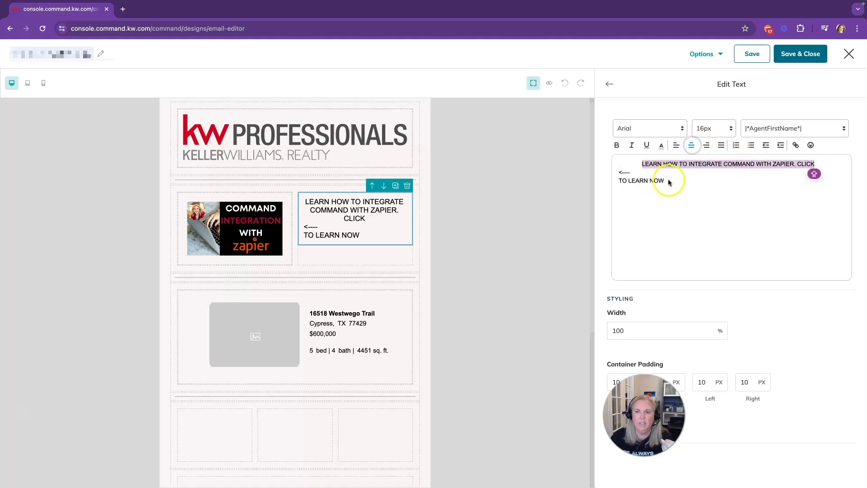
left_click(644, 182)
left_click_drag(644, 182, 618, 184)
left_click(687, 146)
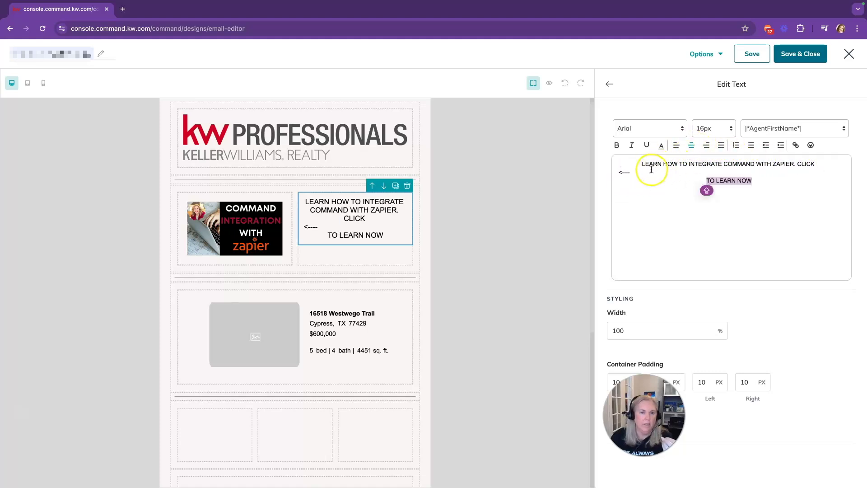
left_click_drag(632, 172, 611, 174)
left_click(691, 145)
left_click(610, 84)
Delete the empty three-column row and the leftover empty layout row below the divider
scroll(383, 286, "down", 4)
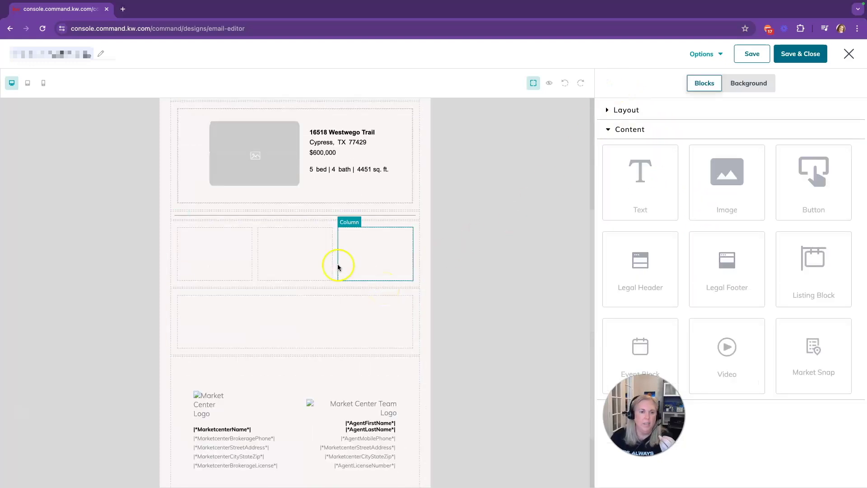
left_click(374, 221)
left_click(412, 213)
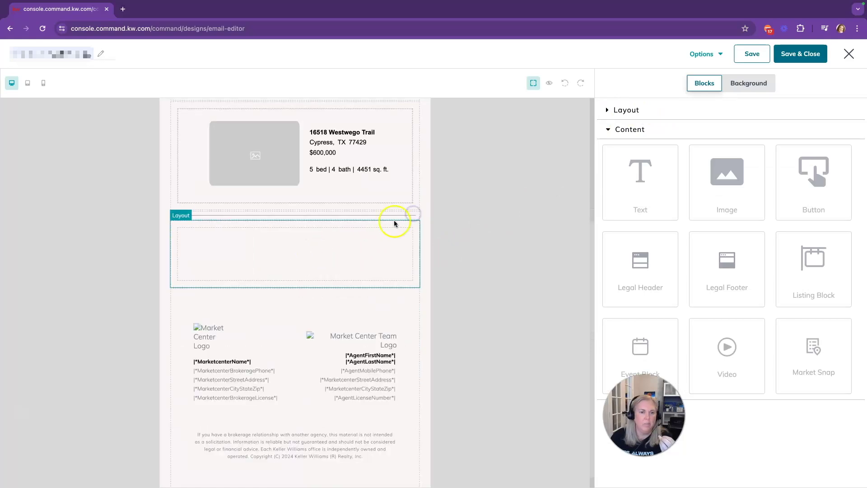
left_click(384, 243)
left_click(407, 220)
left_click(374, 257)
left_click(413, 213)
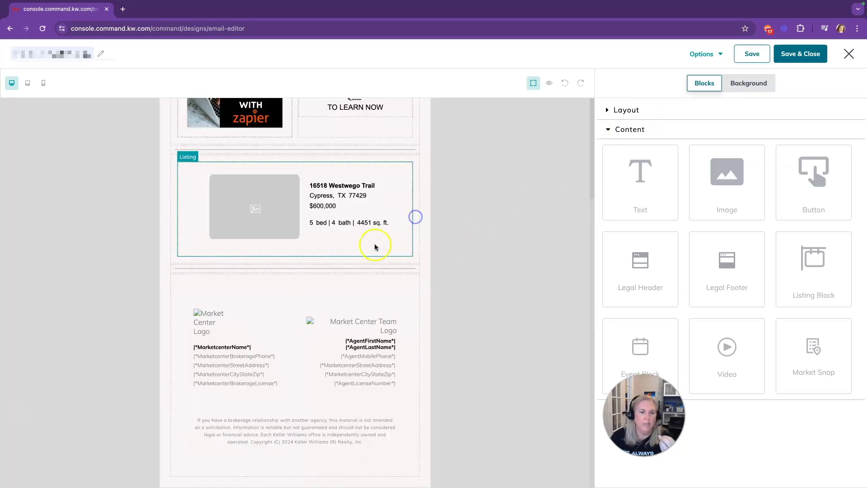
scroll(378, 242, "up", 3)
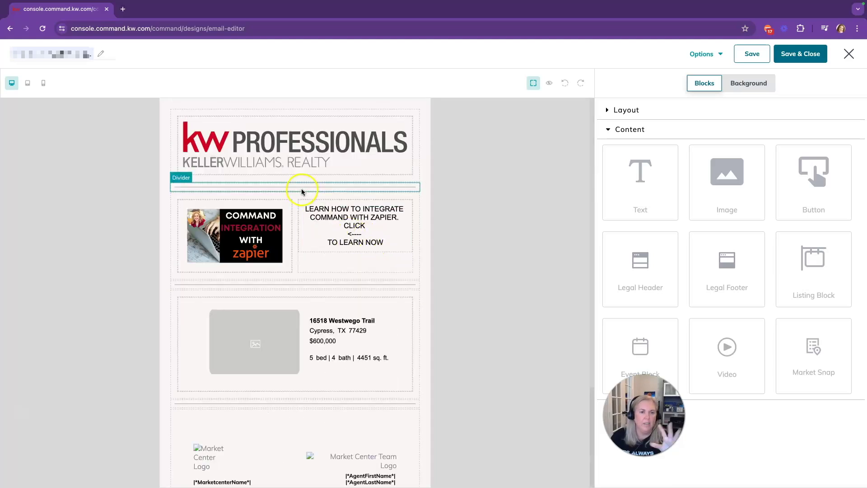
Preview the whole email, then return to editing with the Zapier video thumbnail's settings open
left_click(549, 84)
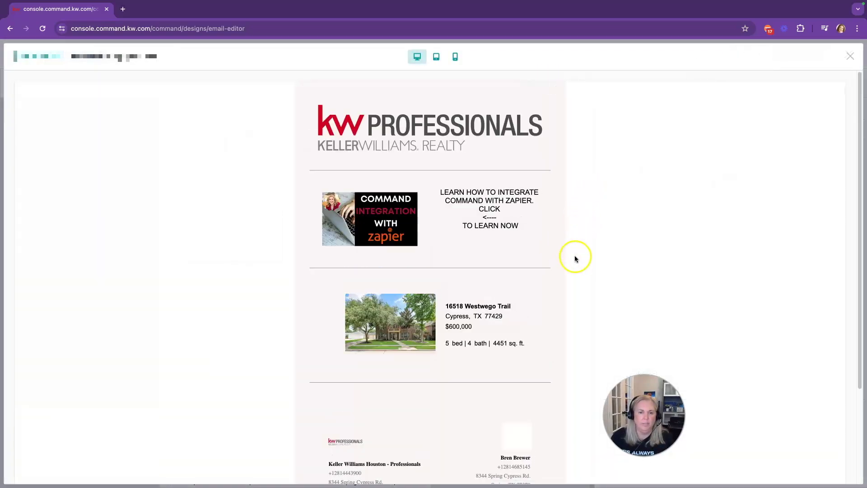
scroll(575, 259, "down", 5)
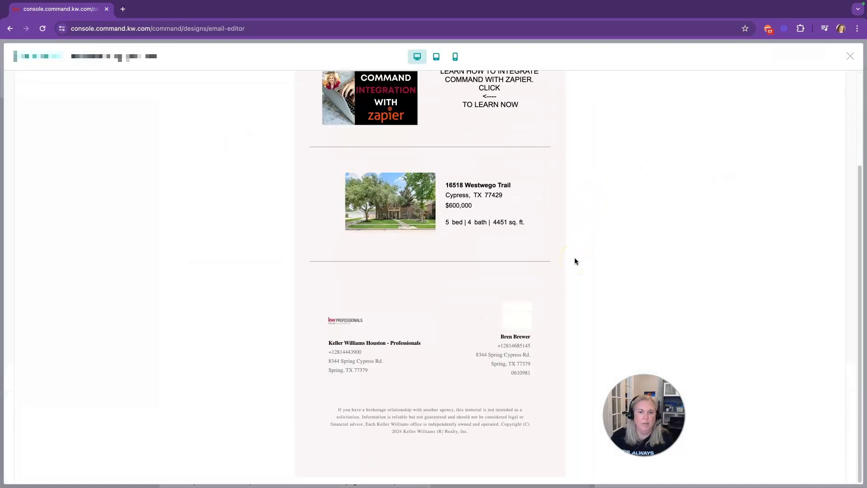
scroll(575, 262, "up", 5)
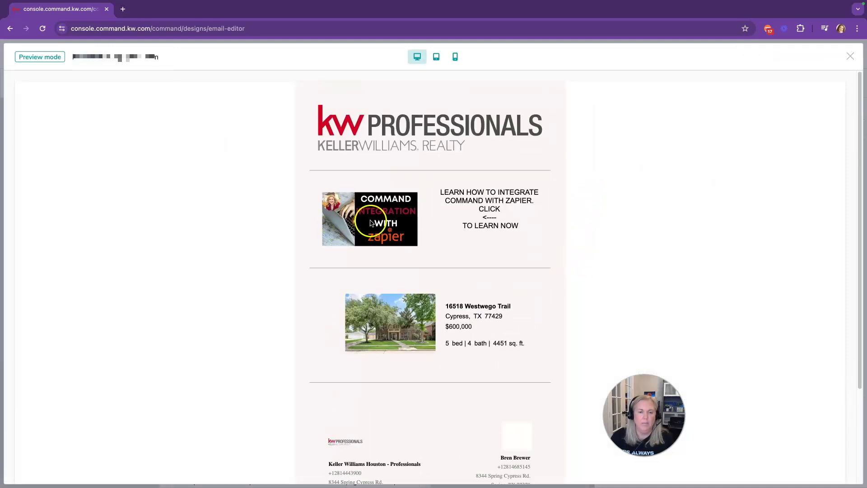
left_click(847, 57)
left_click(263, 233)
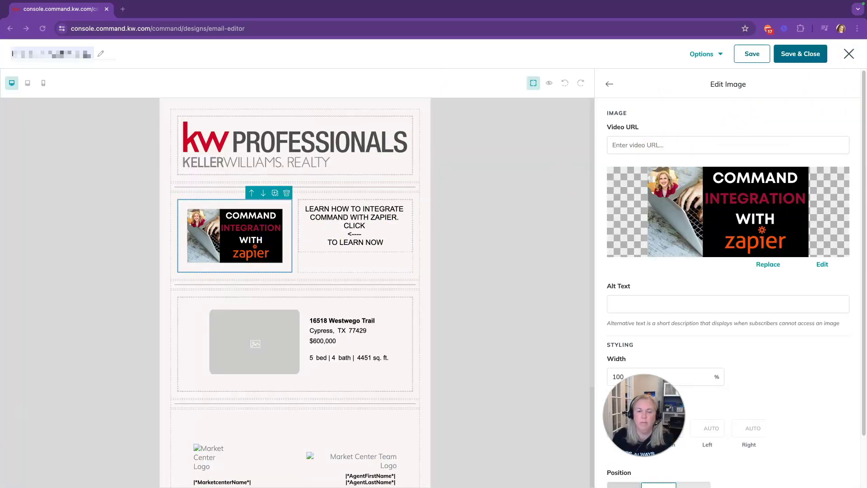
Paste the YouTube link into the Zapier video block's Video URL field
left_click(655, 145)
type("https://youtu.be/fsJ_-UuYa8g?si=rmv1w-uTvBxtpSkm")
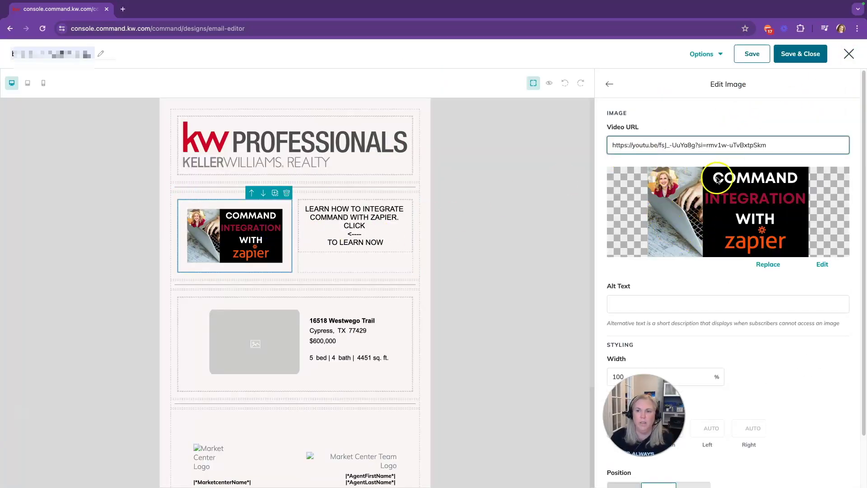
left_click(610, 84)
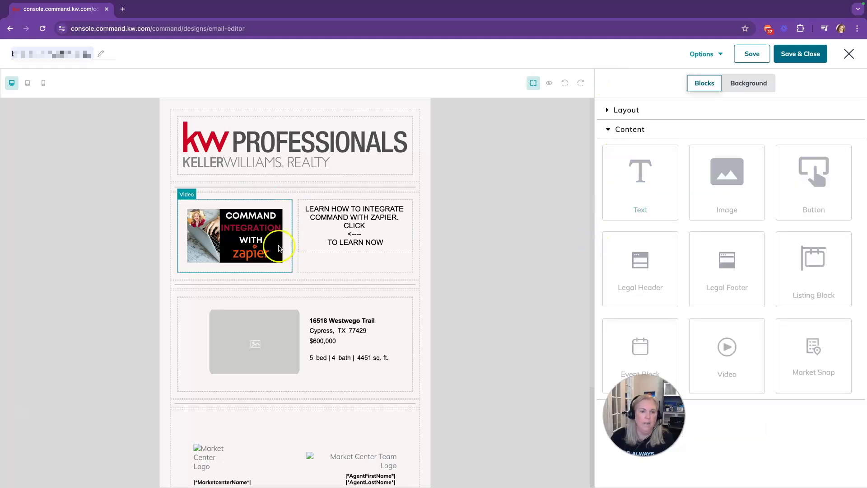
Preview the email again with the linked video, then close the preview
left_click(549, 83)
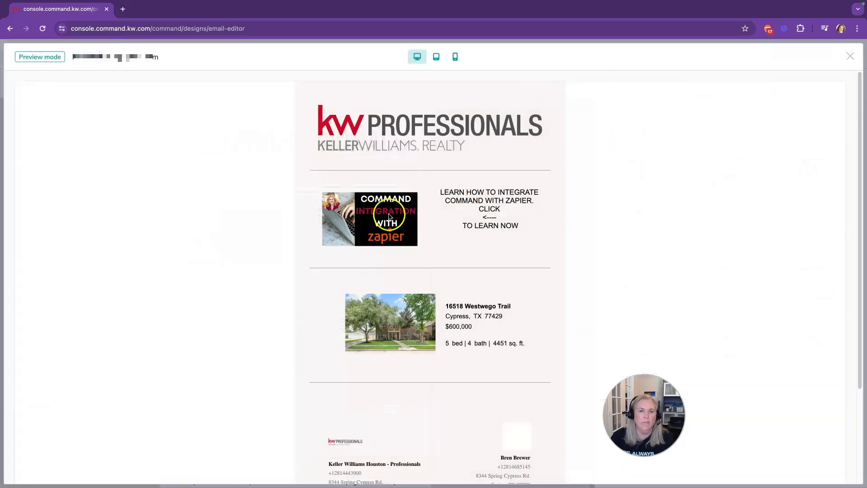
scroll(424, 251, "down", 3)
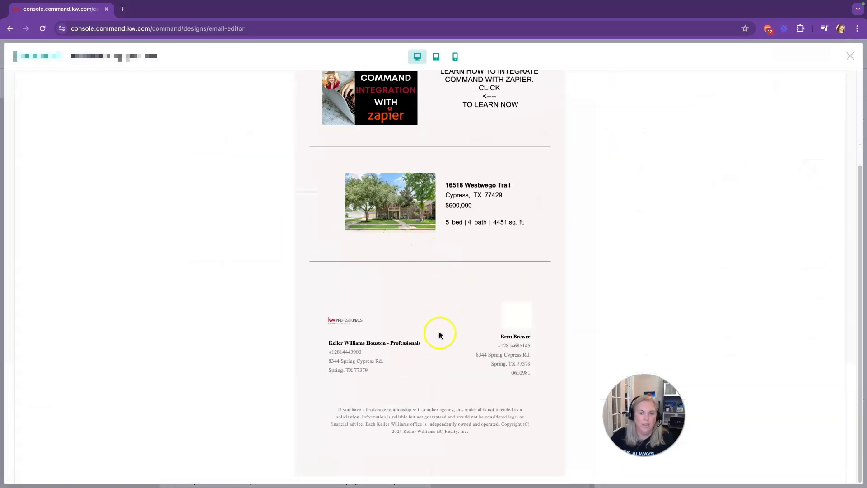
scroll(441, 291, "up", 3)
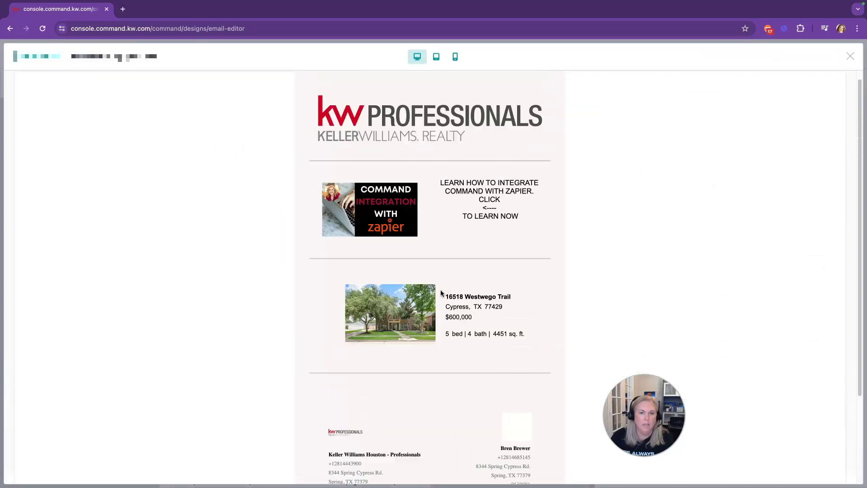
scroll(442, 293, "up", 1)
scroll(441, 293, "down", 1)
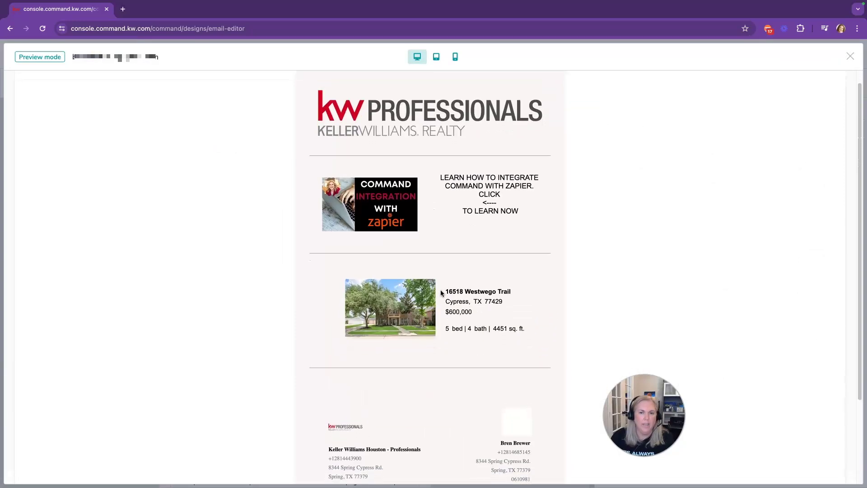
scroll(441, 291, "up", 1)
left_click(848, 57)
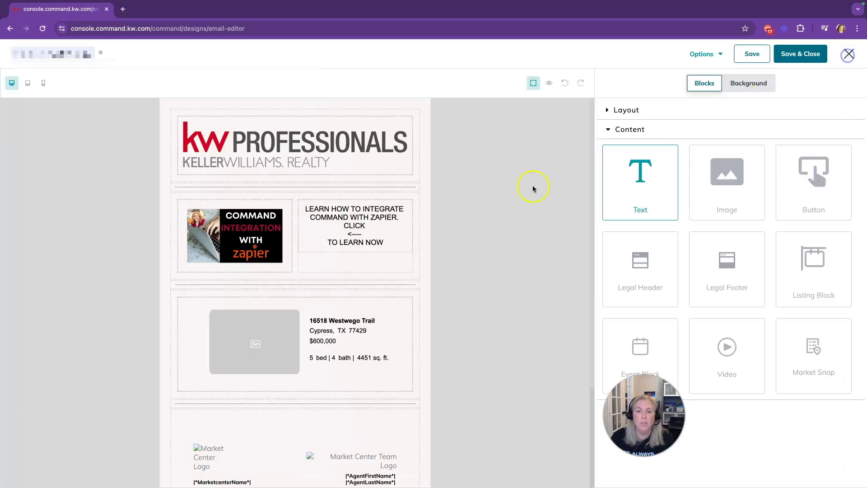
scroll(378, 253, "down", 3)
Place the Legal Header block at the very top of the email, above the KW logo
scroll(351, 245, "up", 3)
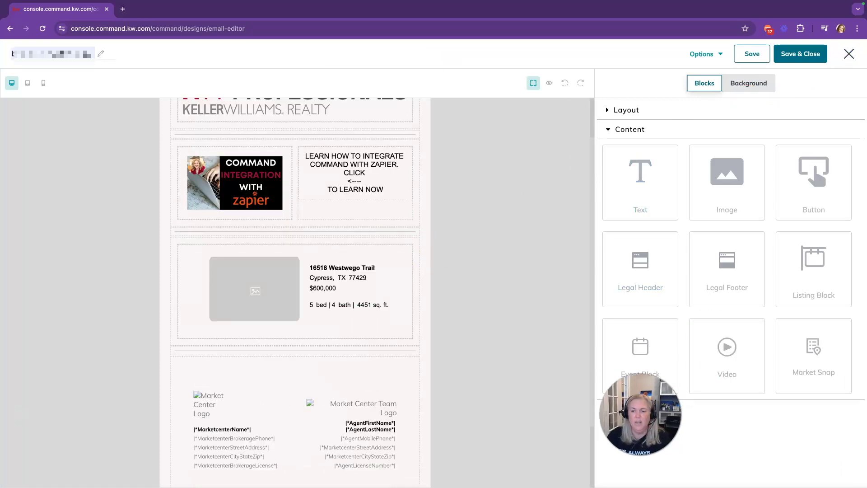
scroll(536, 330, "up", 2)
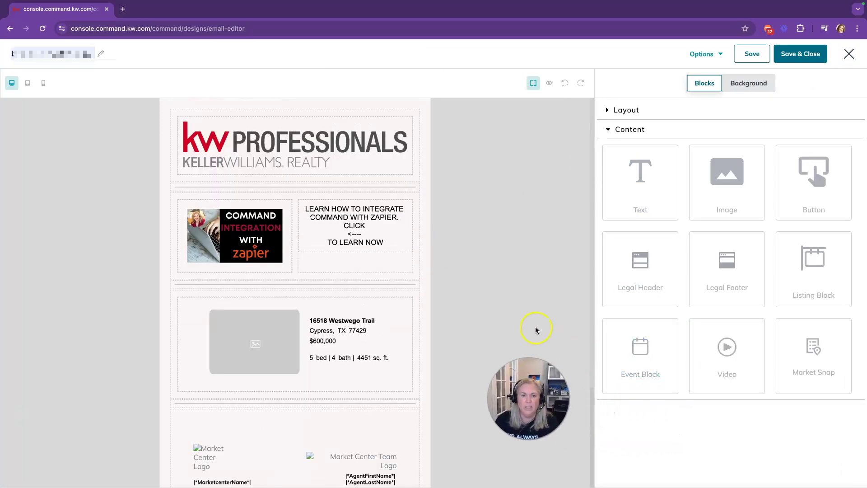
left_click_drag(638, 287, 384, 131)
Preview the email with the agent's name, phone, email and photo filled in, then close the preview
left_click(549, 82)
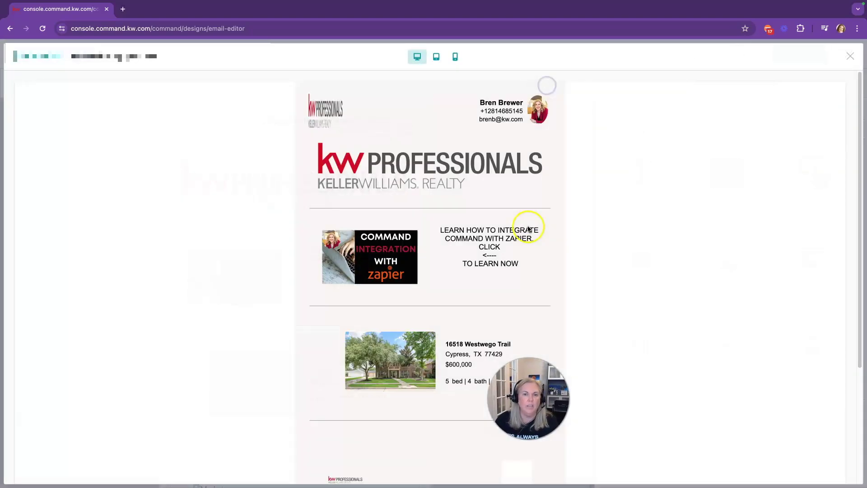
scroll(572, 261, "down", 4)
scroll(572, 261, "up", 4)
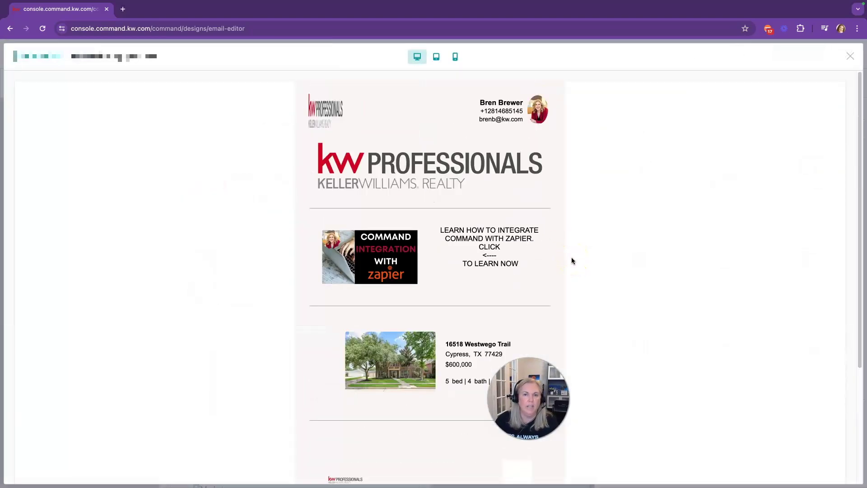
left_click(350, 111)
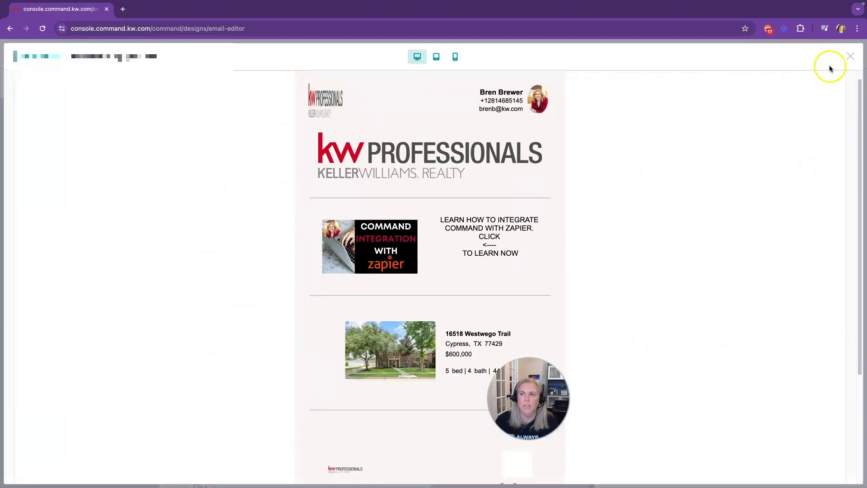
left_click(852, 57)
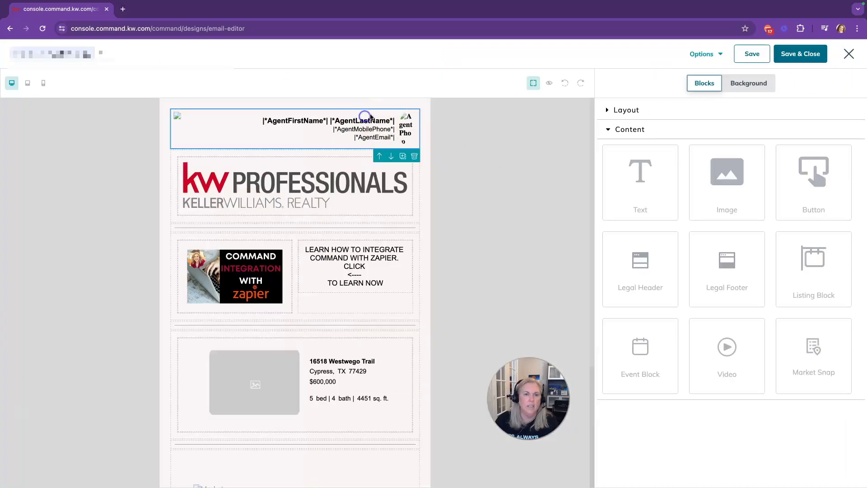
scroll(469, 252, "down", 1)
Try adding a Divider from the Layout blocks, then save the email as 'Newsletter Testing 1' and close it
scroll(426, 263, "down", 3)
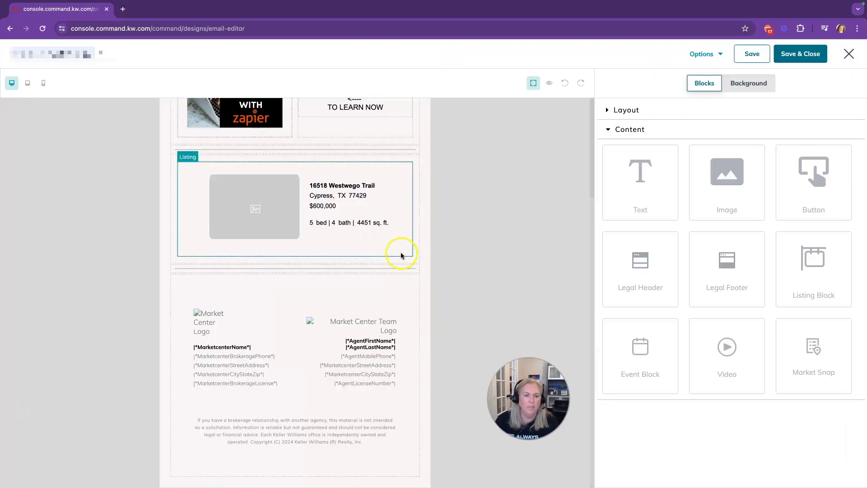
scroll(400, 252, "up", 3)
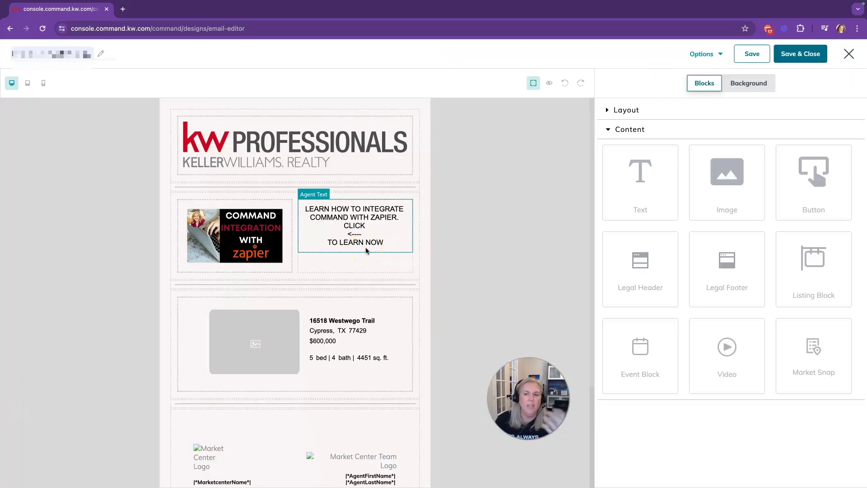
left_click(611, 129)
left_click(722, 109)
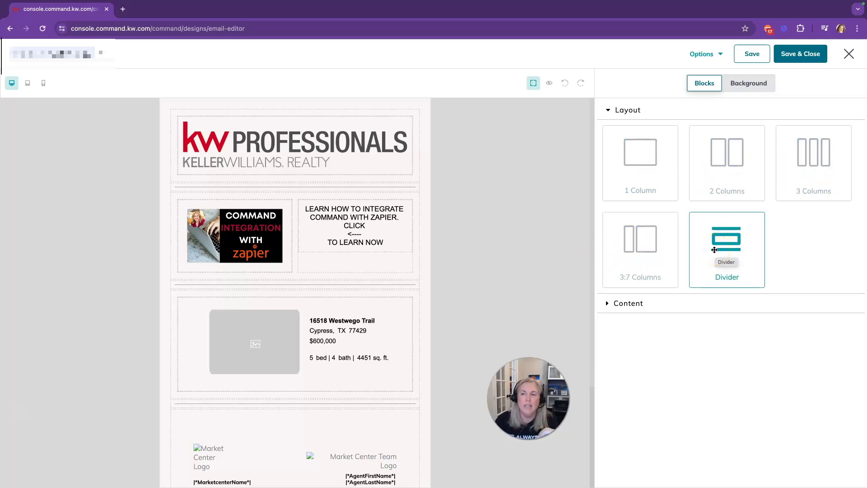
left_click_drag(713, 250, 130, 68)
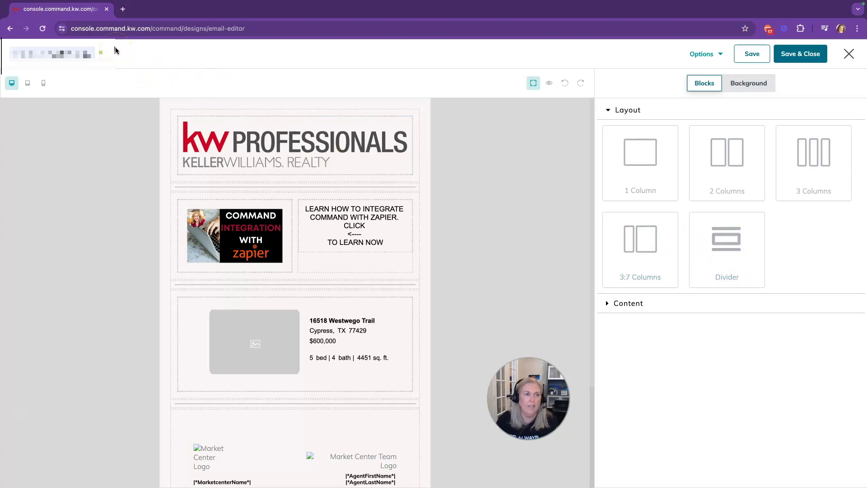
triple_click(90, 56)
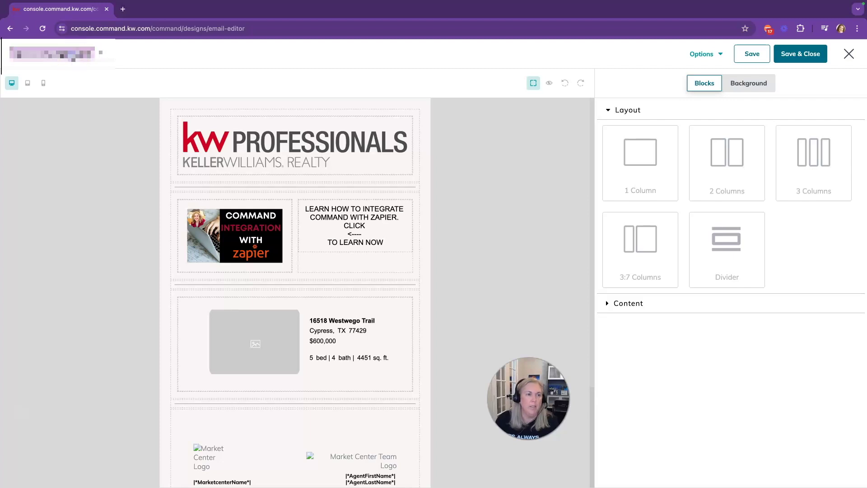
left_click(791, 53)
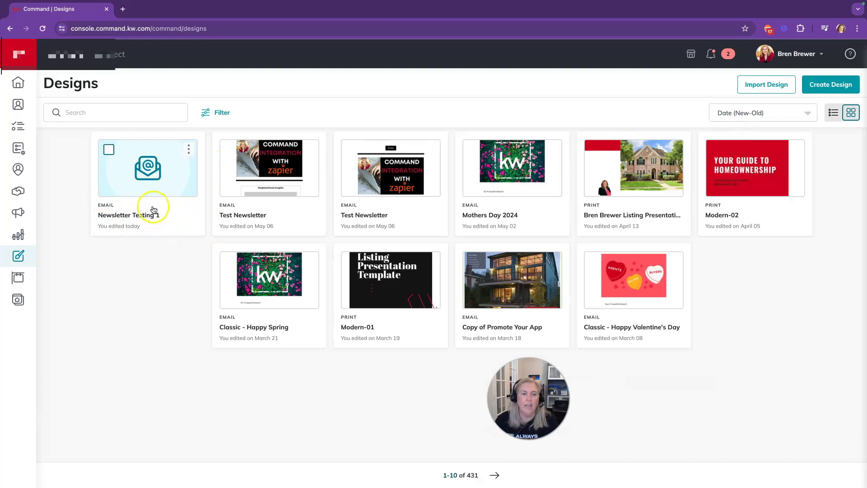
left_click(188, 150)
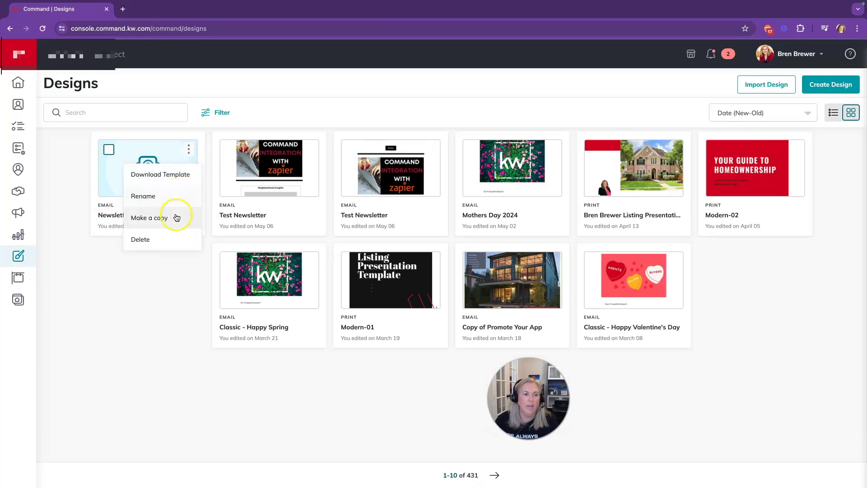
left_click(175, 297)
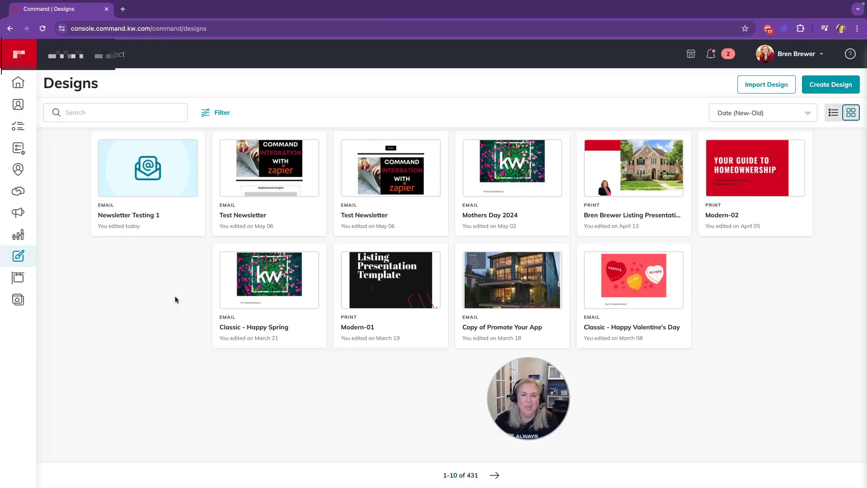